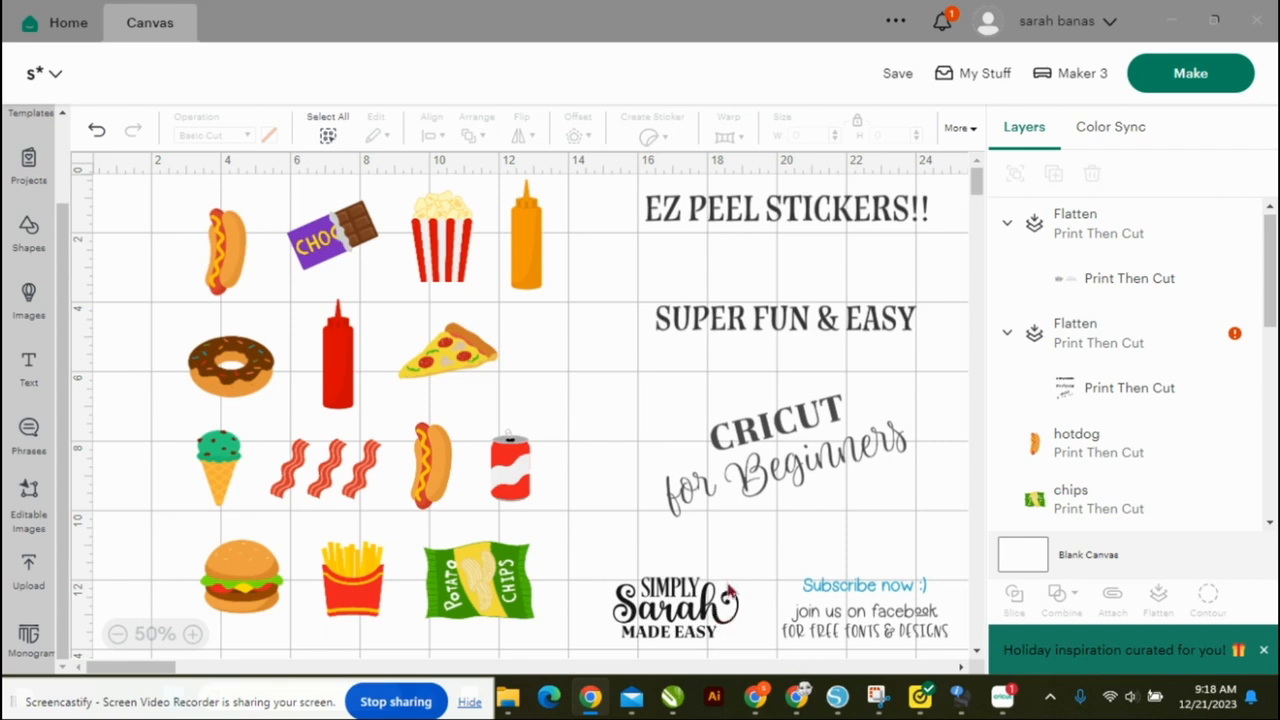
Delete the flattened logo and subscribe text group and the flattened "EZ PEEL STICKERS!!" title text group from the canvas.
left_click(712, 628)
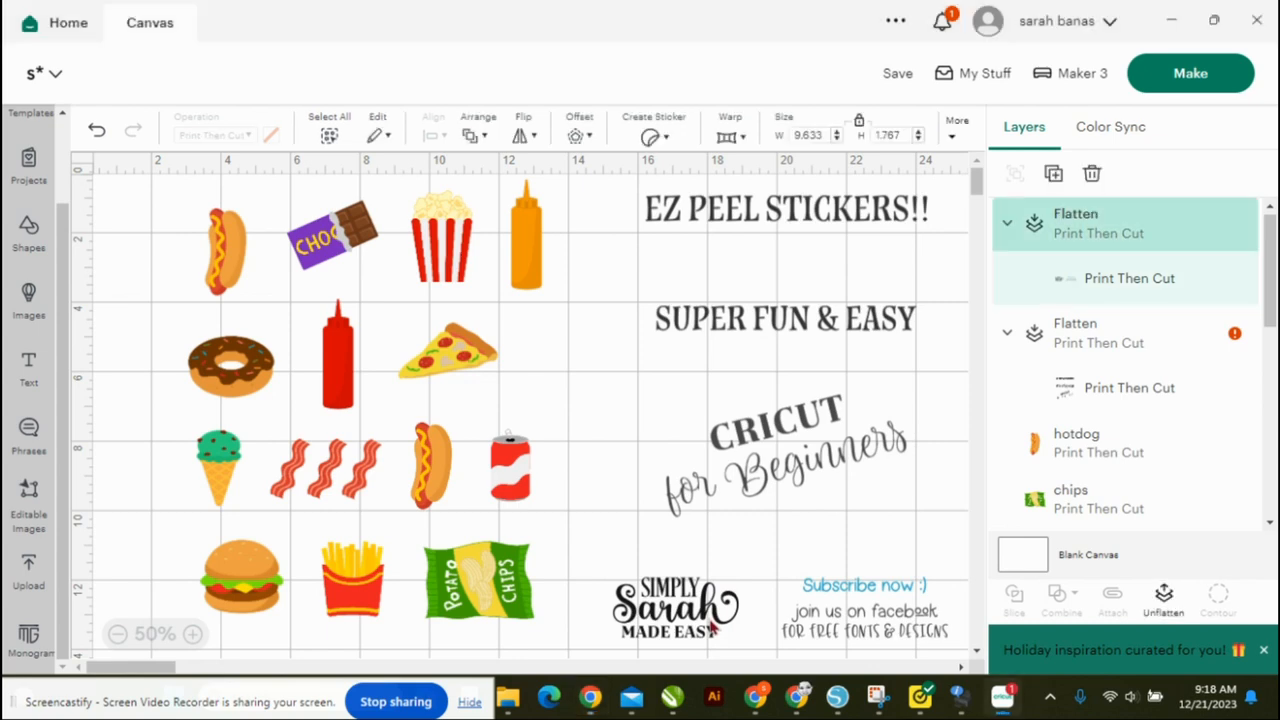
left_click(712, 628)
key("Delete")
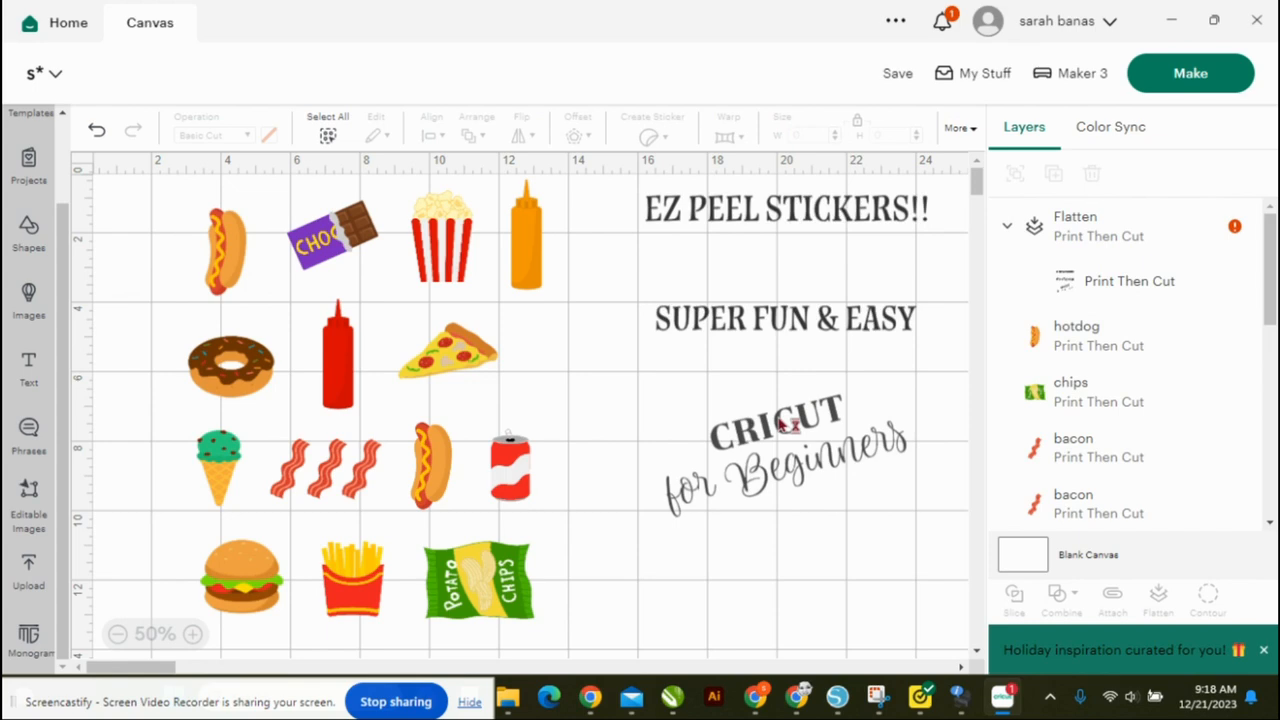
left_click(782, 427)
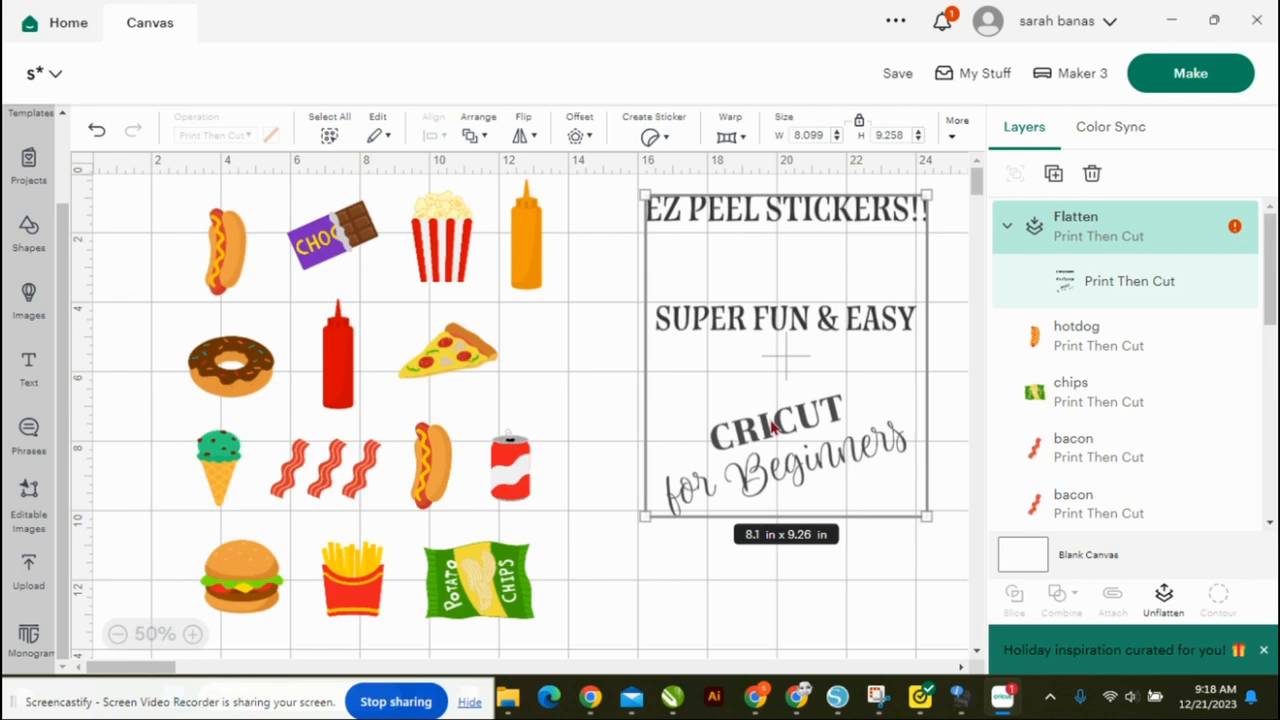
key("Delete")
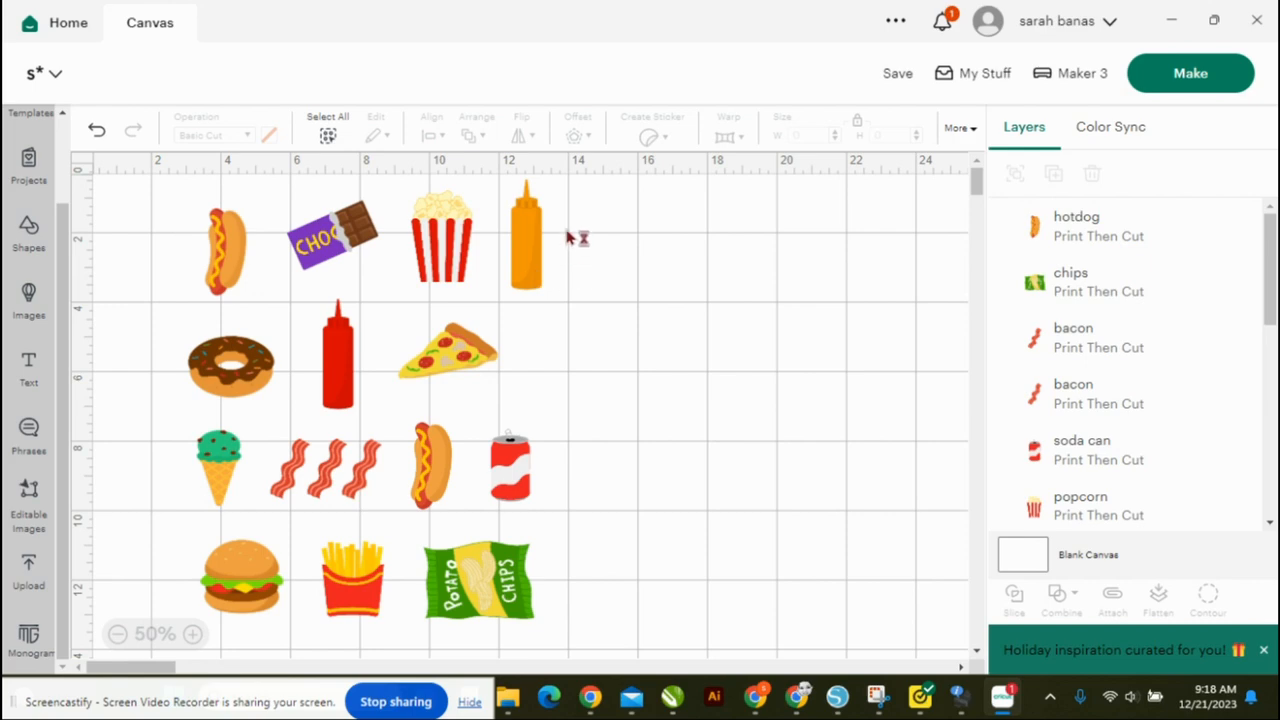
left_click_drag(577, 222, 180, 586)
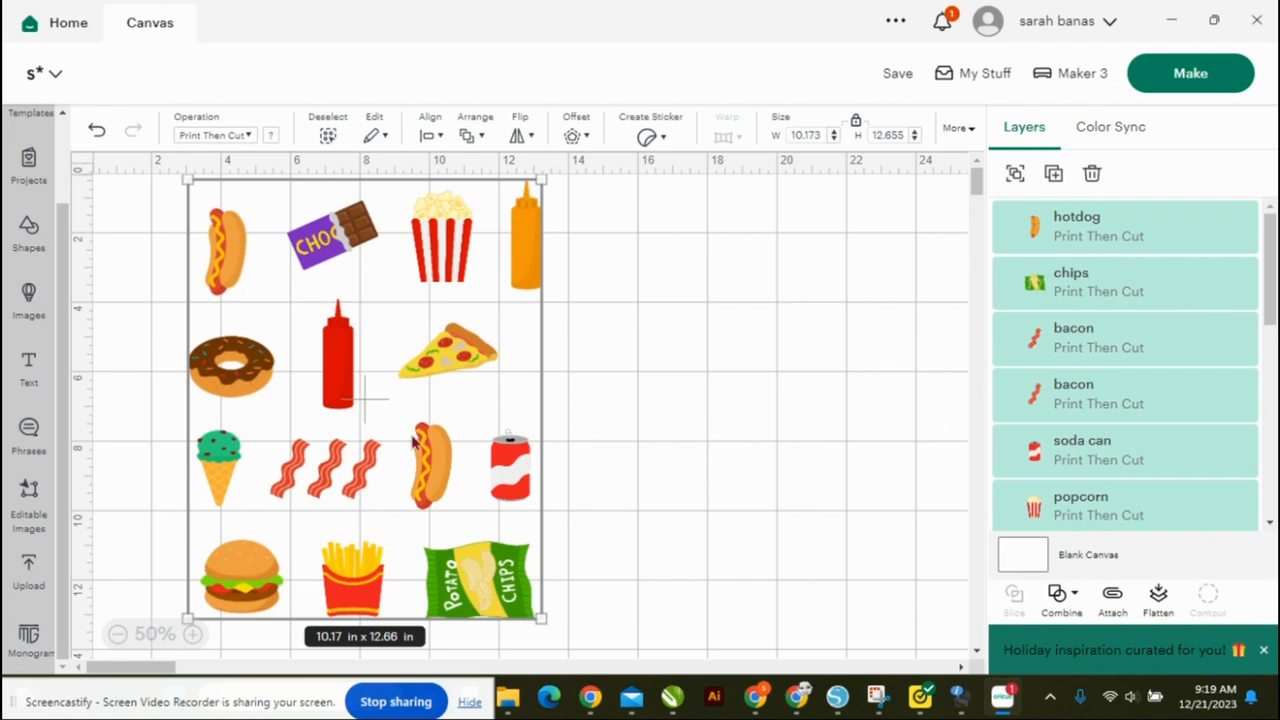
left_click(735, 425)
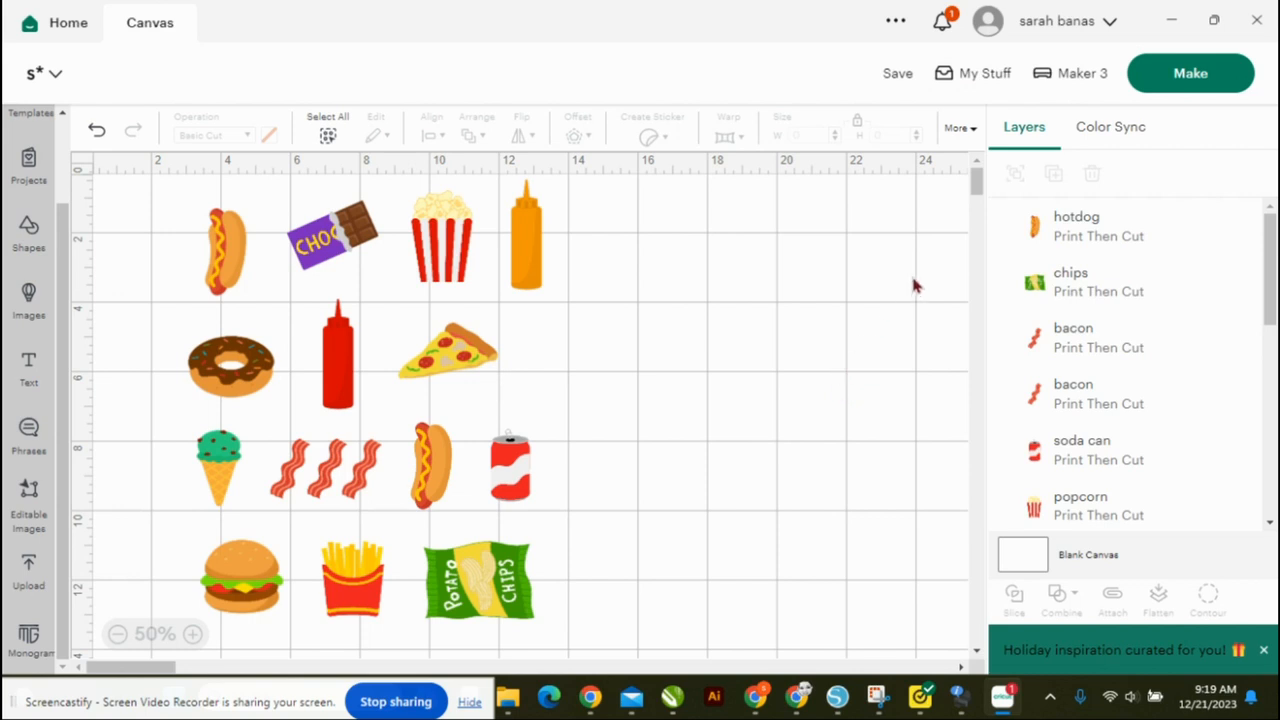
Review the General settings, including the Beta or Live application experience, and close them without changes.
left_click(1082, 33)
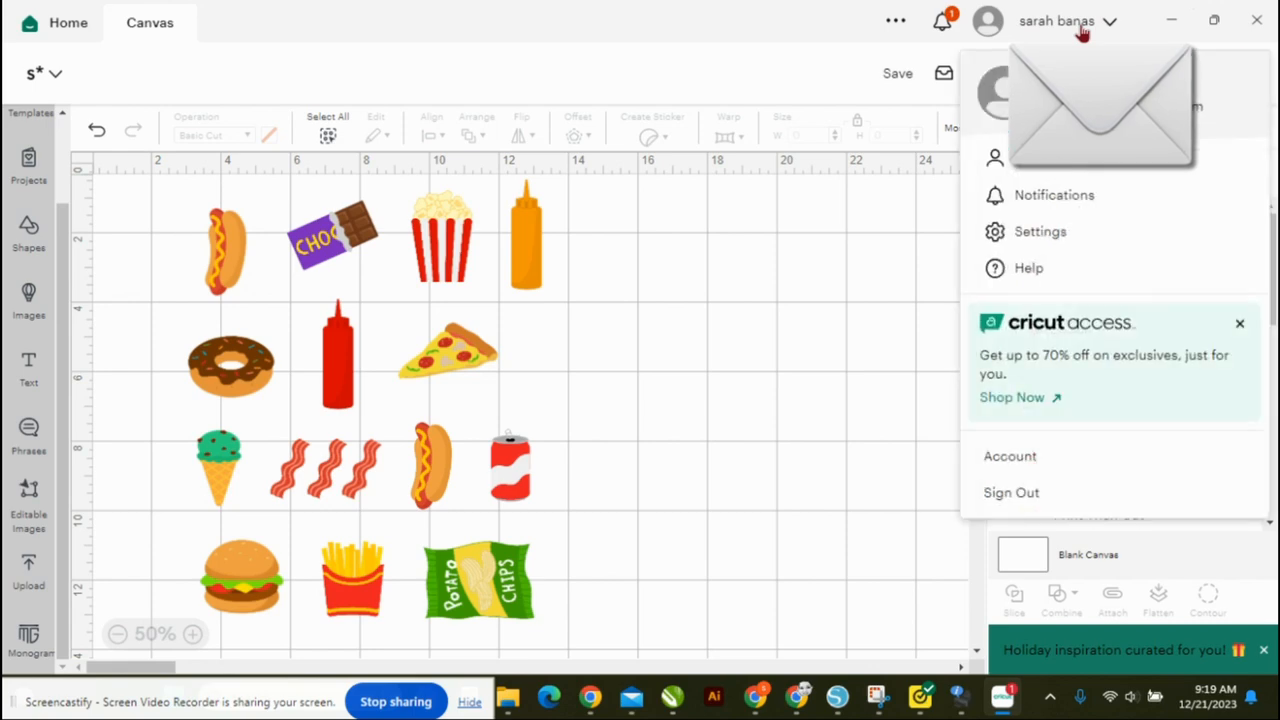
left_click(1050, 233)
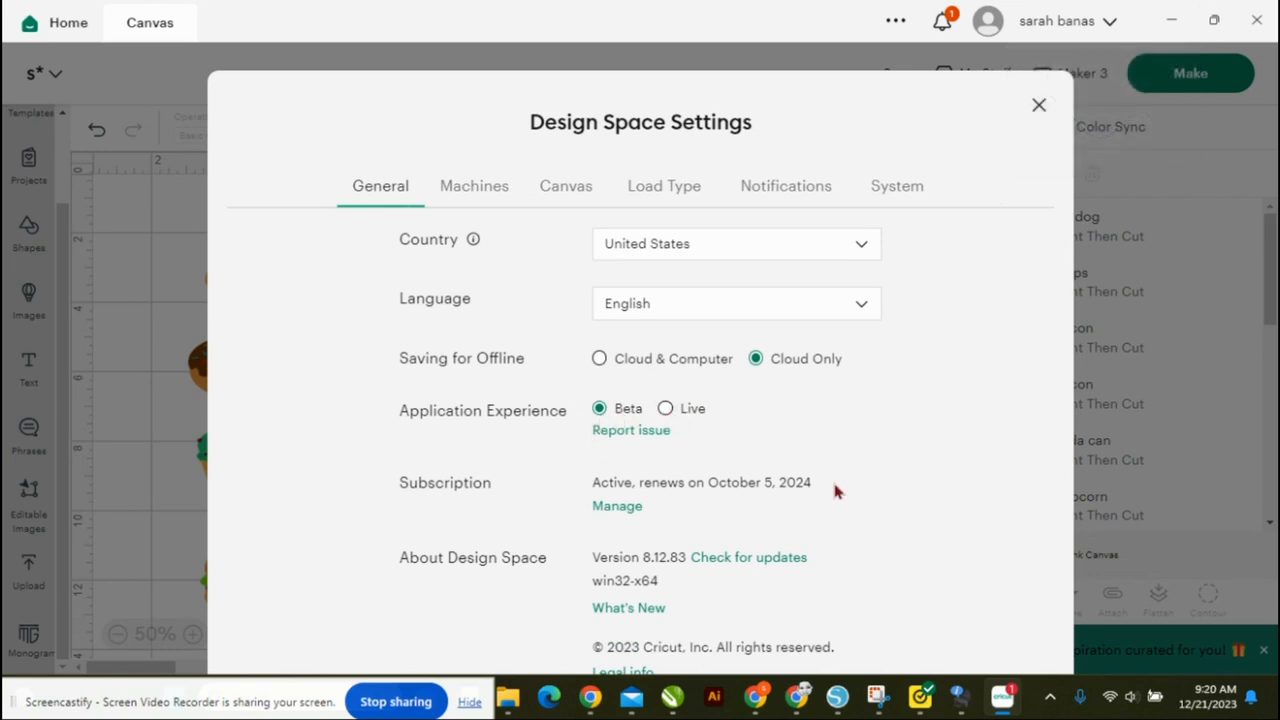
scroll(835, 487, "down", 1)
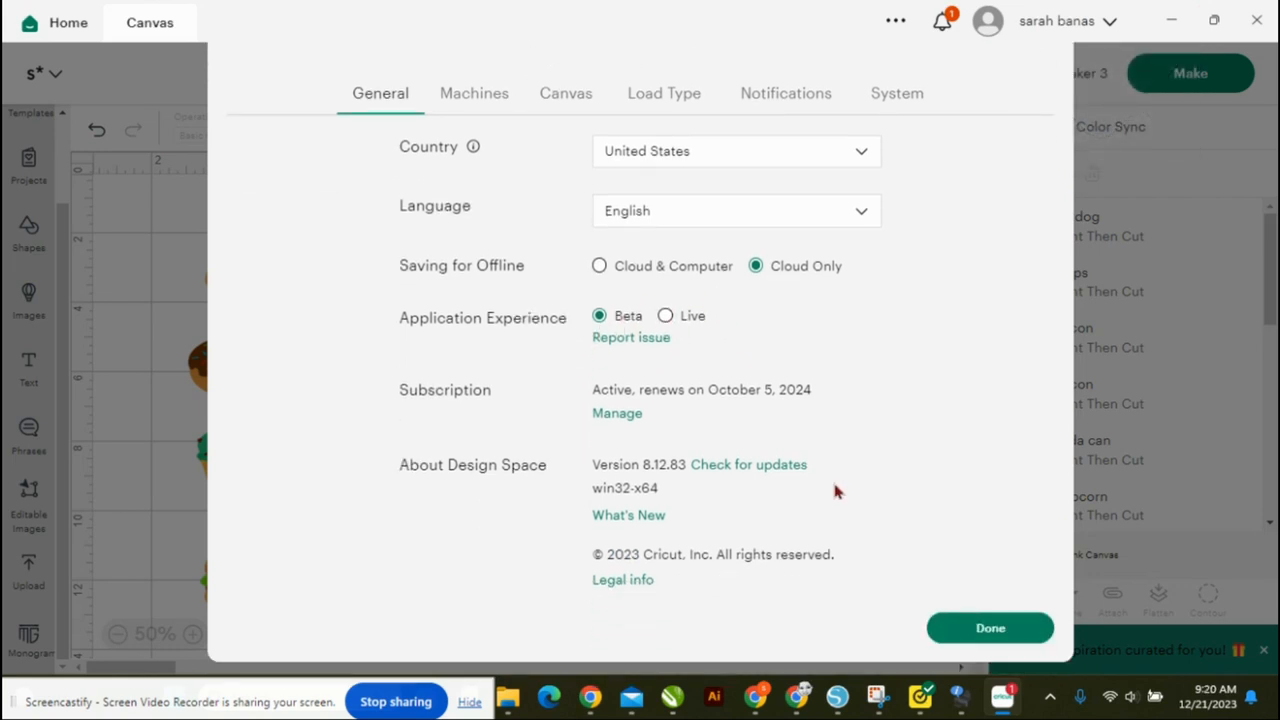
left_click(971, 638)
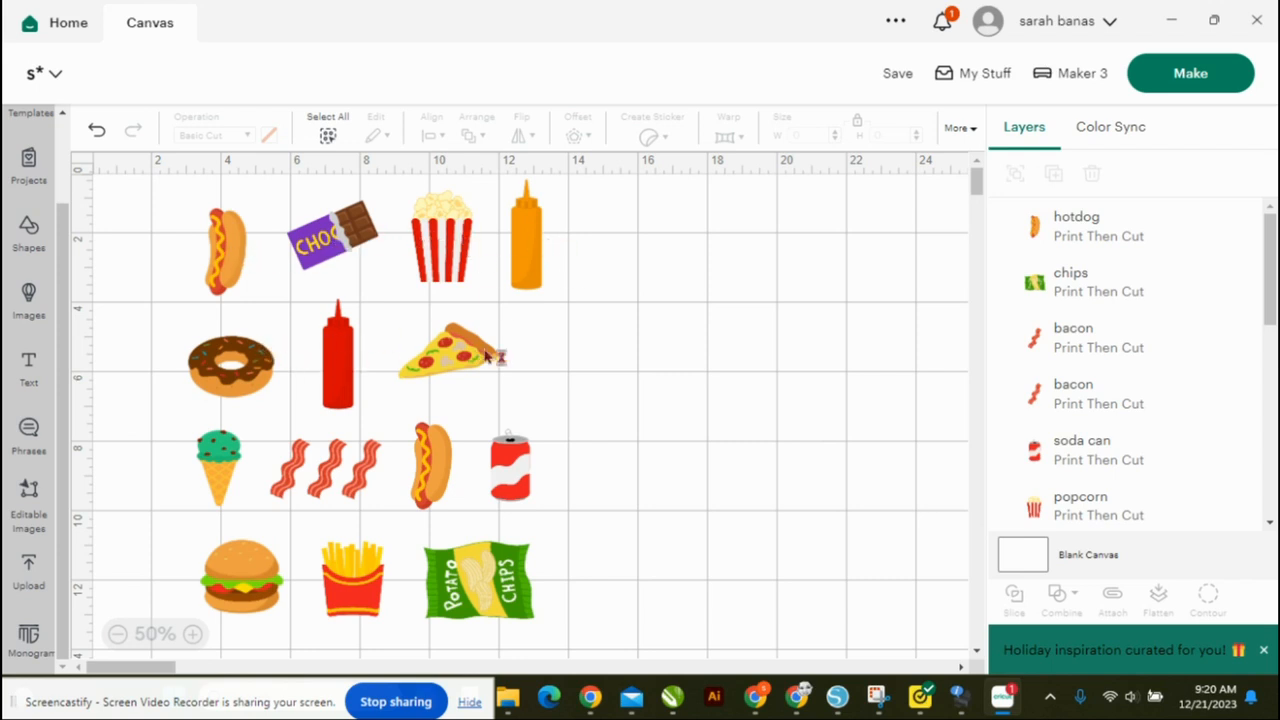
Turn the hotdog beside the chocolate bar into a Kiss Cut sticker, trying a Standard border before setting it to Thin.
left_click(220, 255)
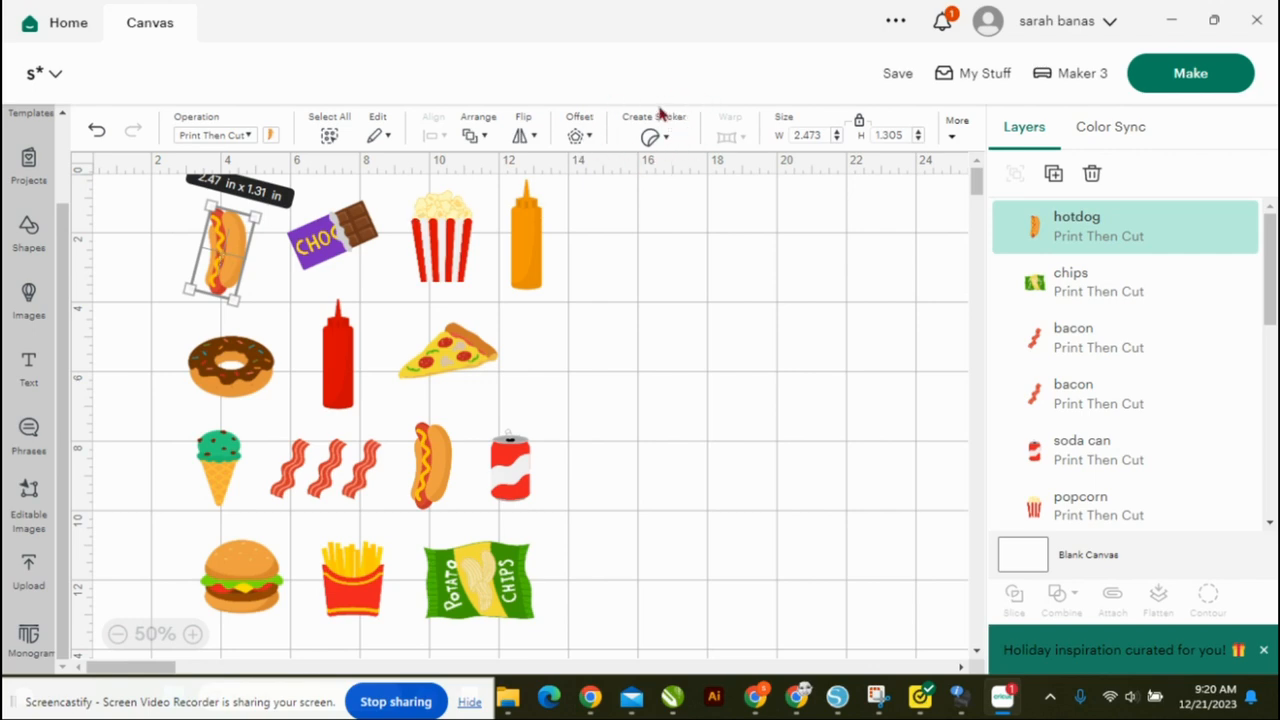
left_click(648, 137)
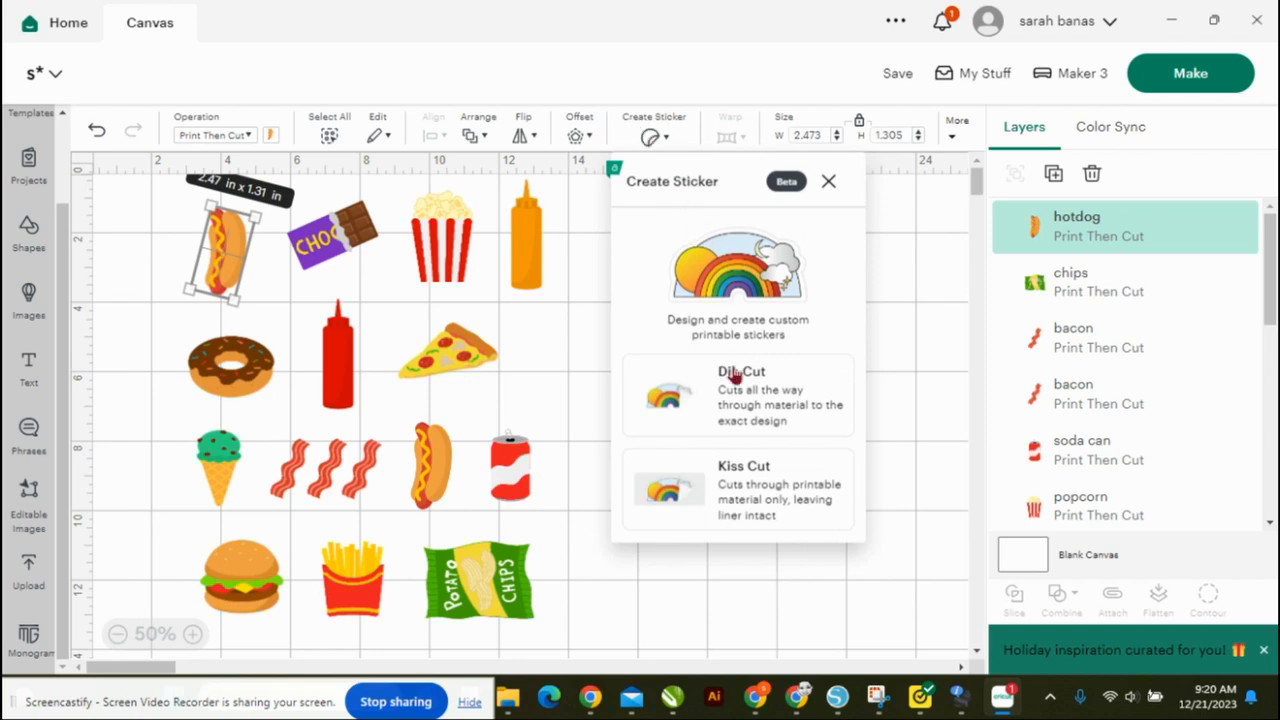
left_click(750, 481)
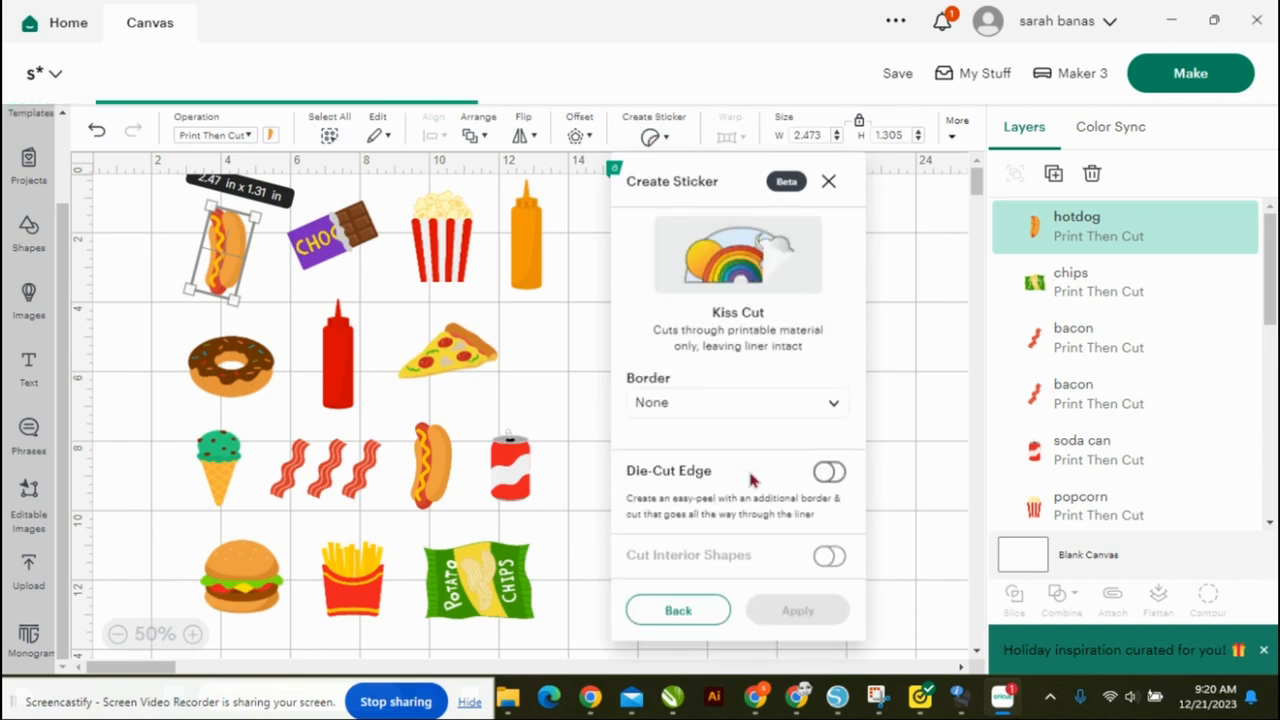
left_click(836, 408)
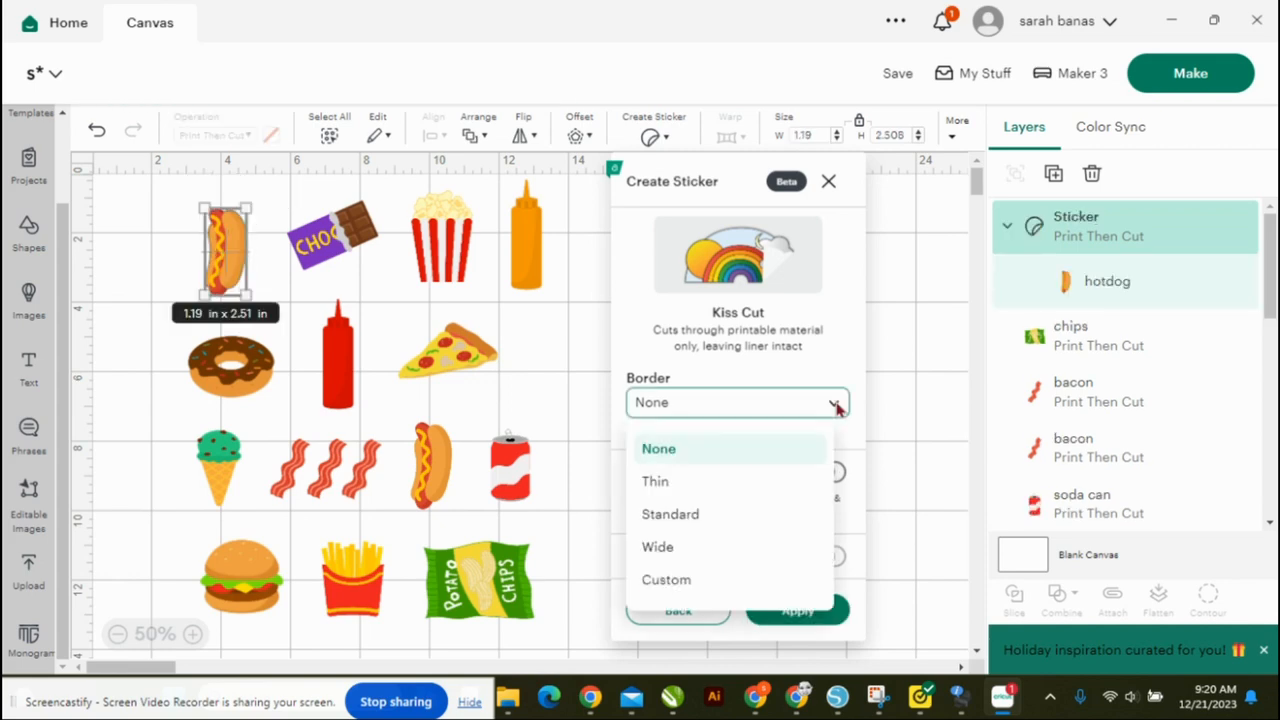
left_click(760, 515)
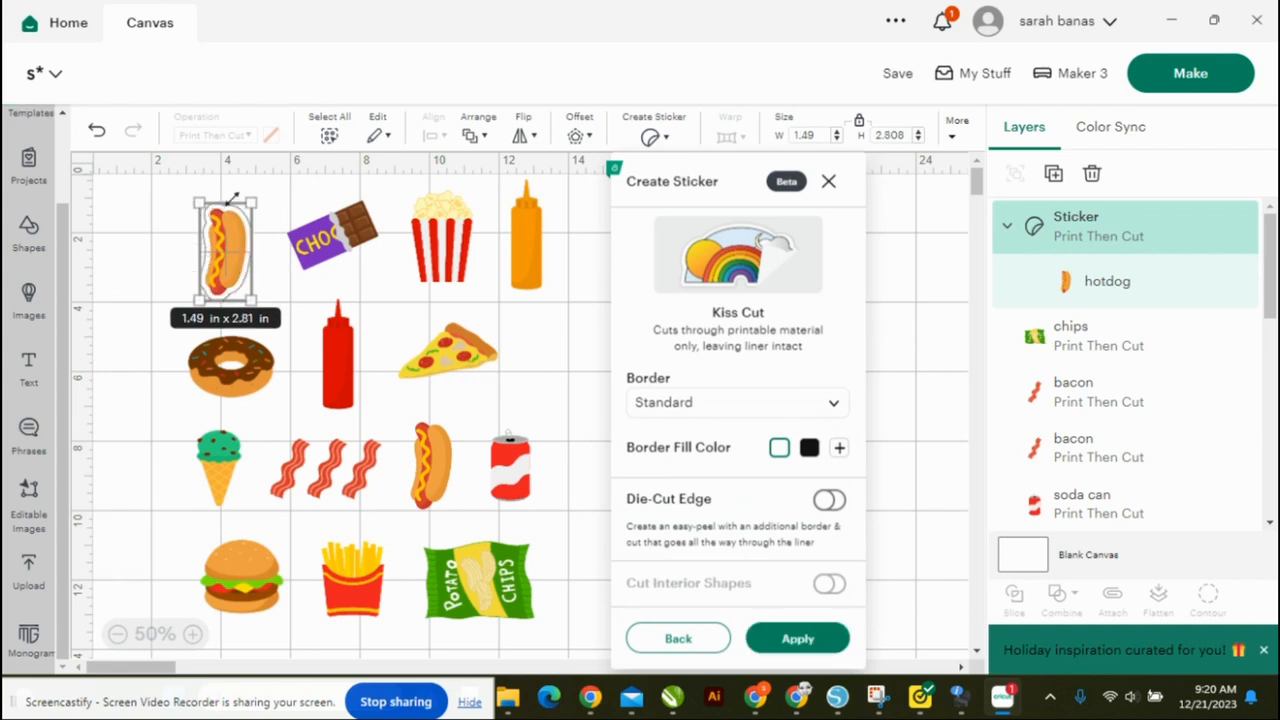
left_click(835, 404)
left_click(740, 479)
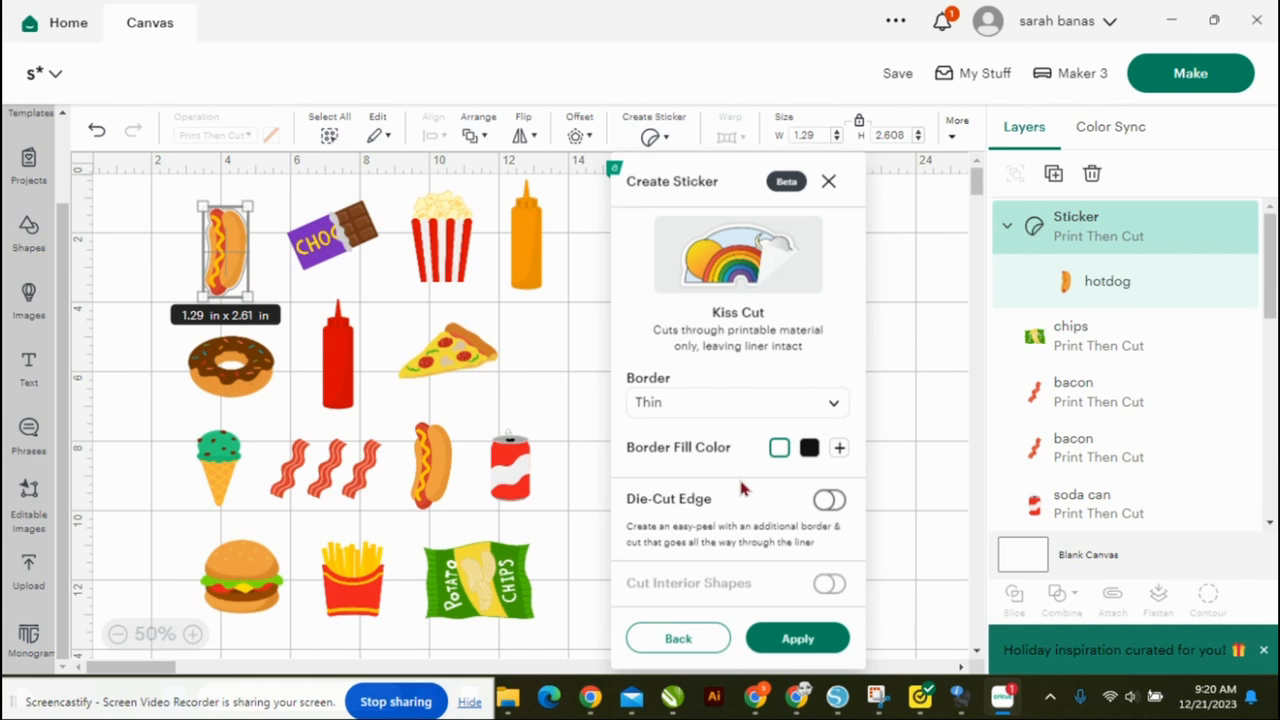
Try black as the hotdog sticker's border fill color, look at the custom color picker, and set the fill back to white.
left_click(809, 448)
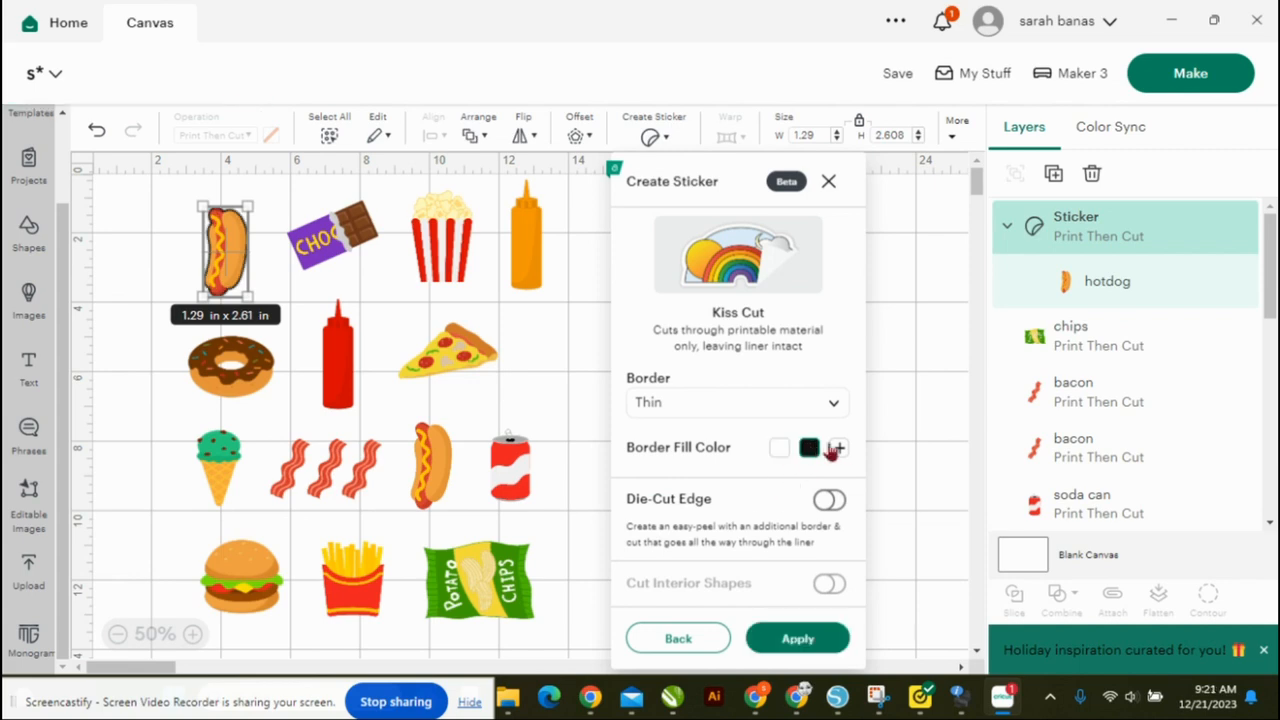
left_click(840, 448)
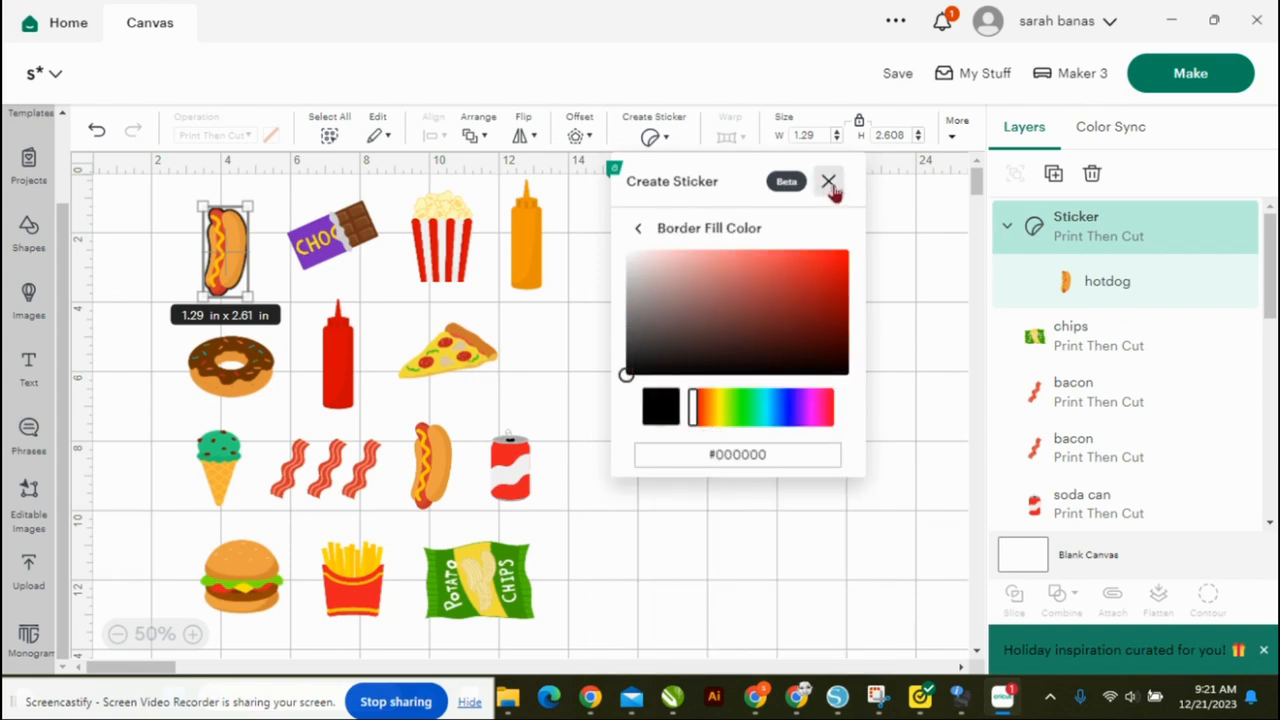
left_click(640, 230)
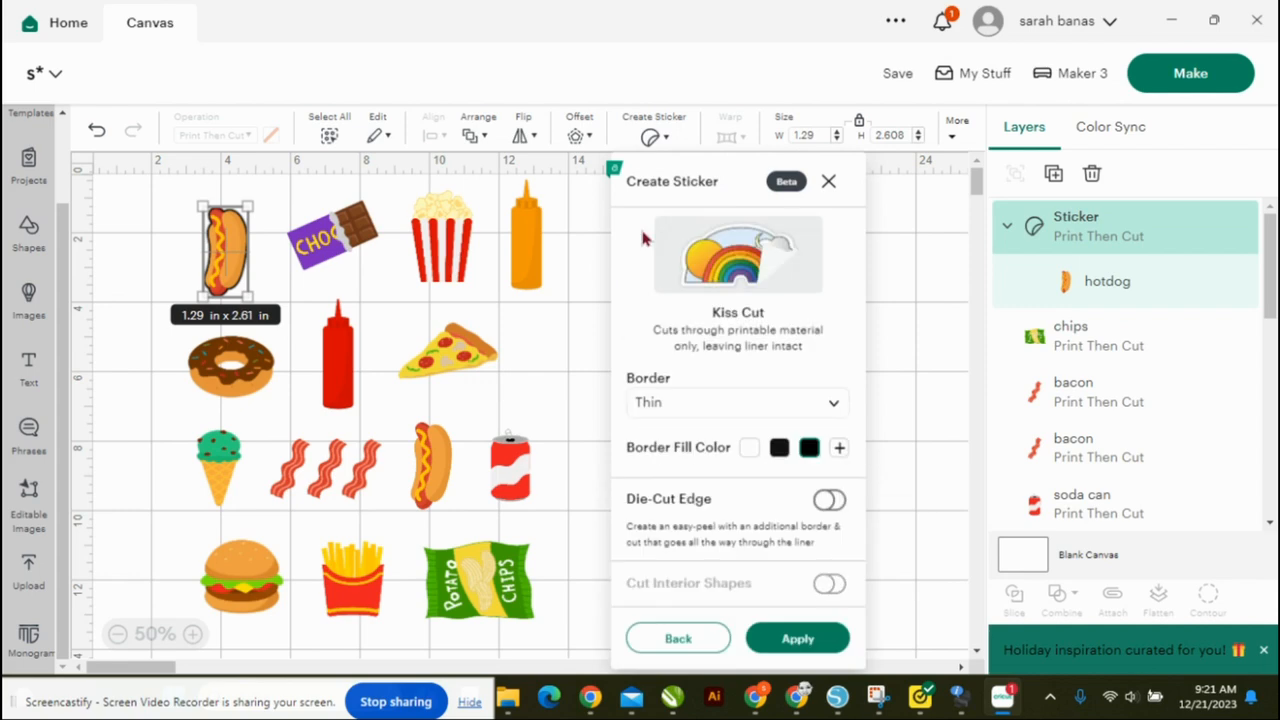
left_click(747, 447)
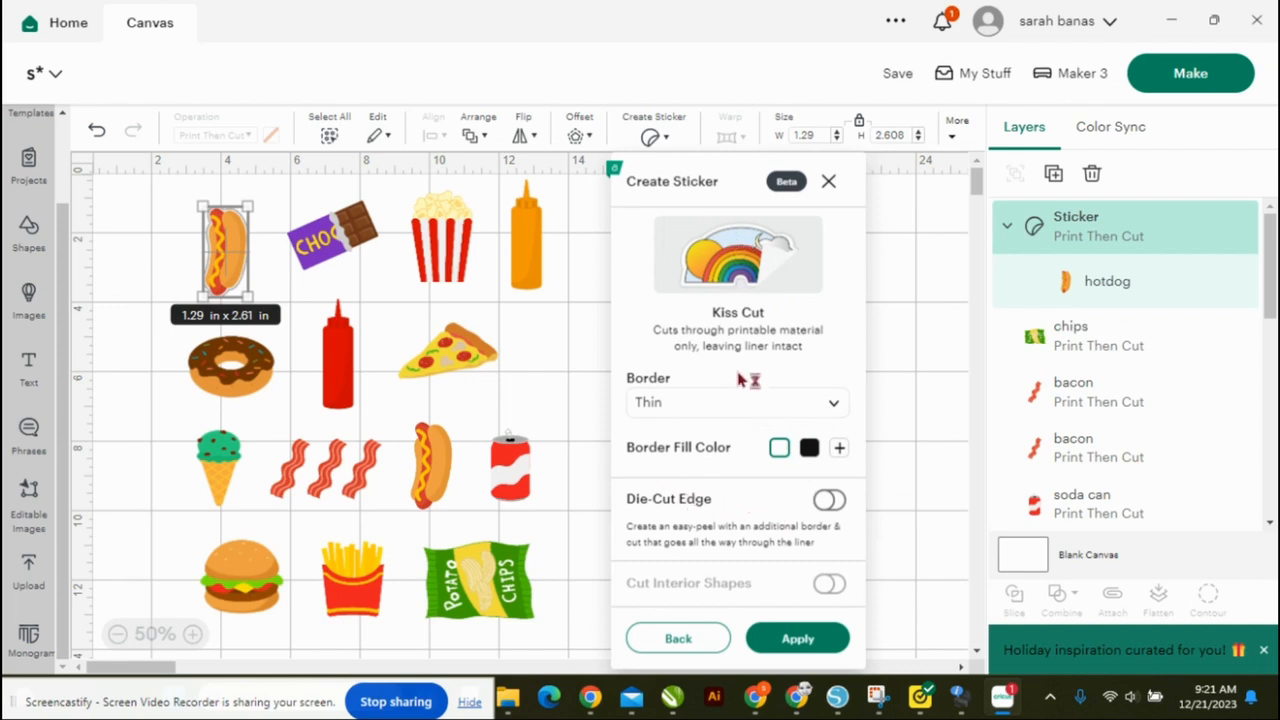
Apply the hotdog sticker with Die-Cut Edge enabled, and reopen its sticker settings to switch the edge on again.
left_click(836, 503)
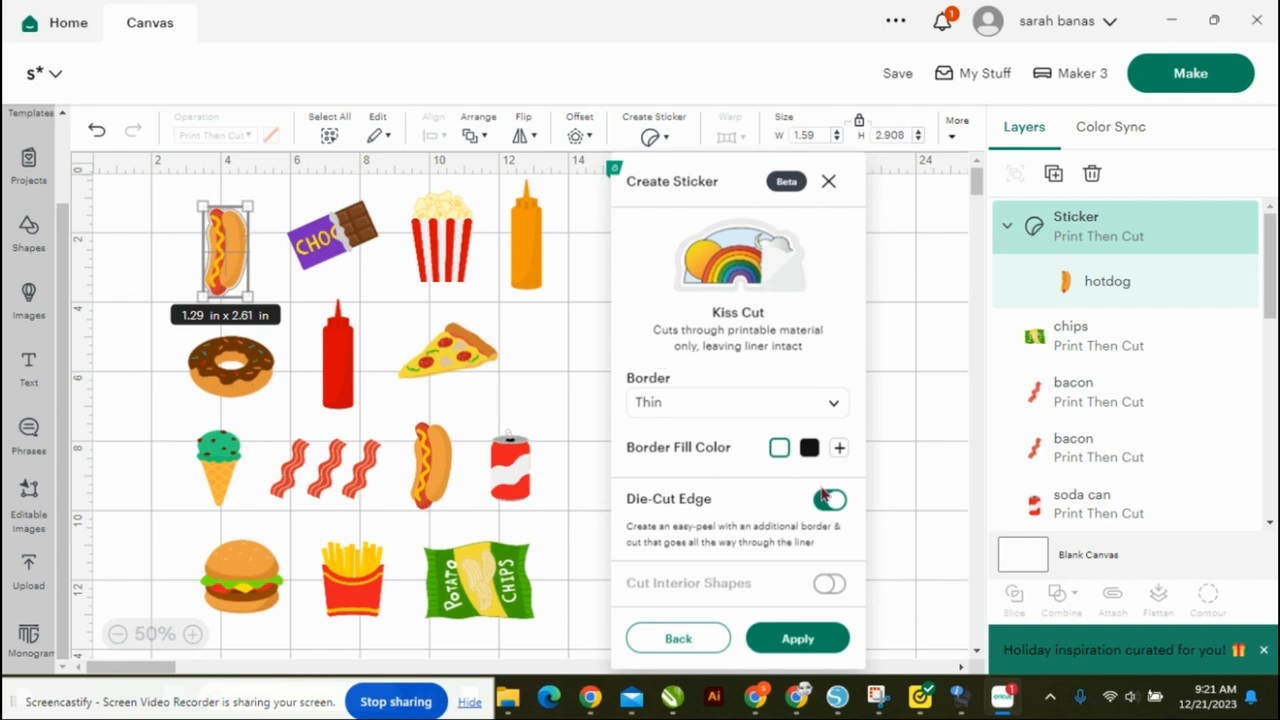
left_click(801, 646)
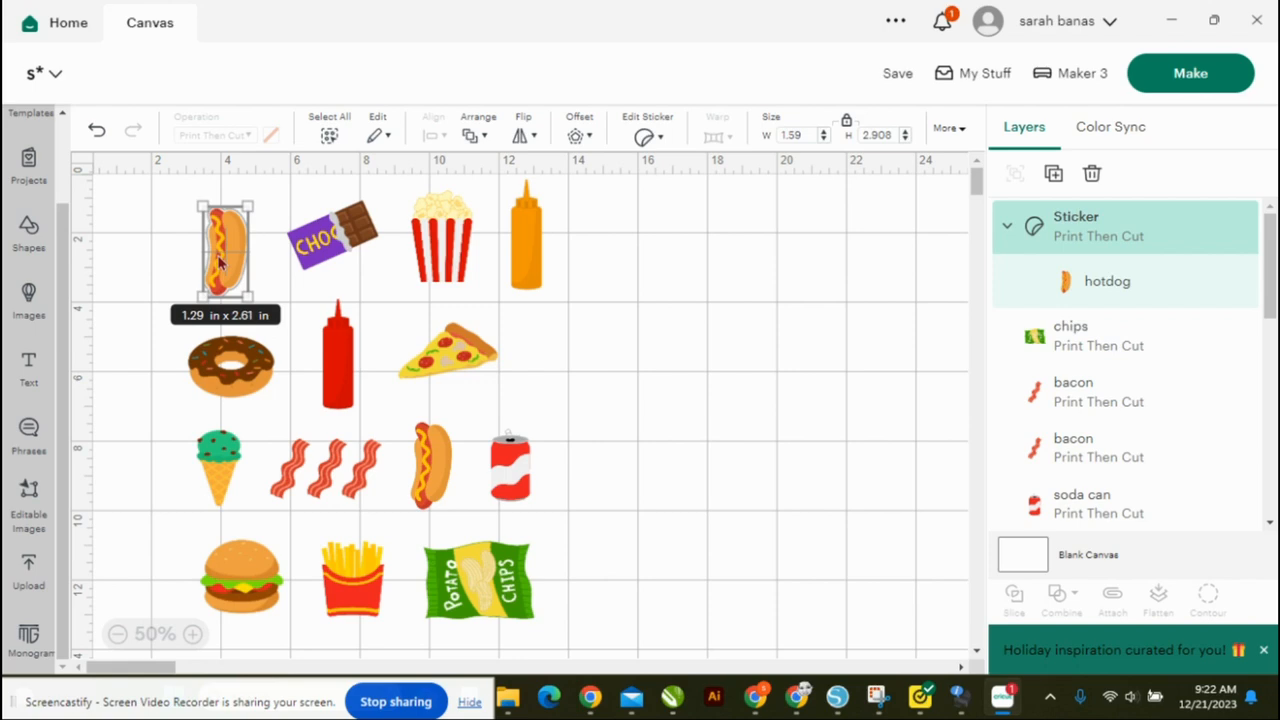
left_click(646, 139)
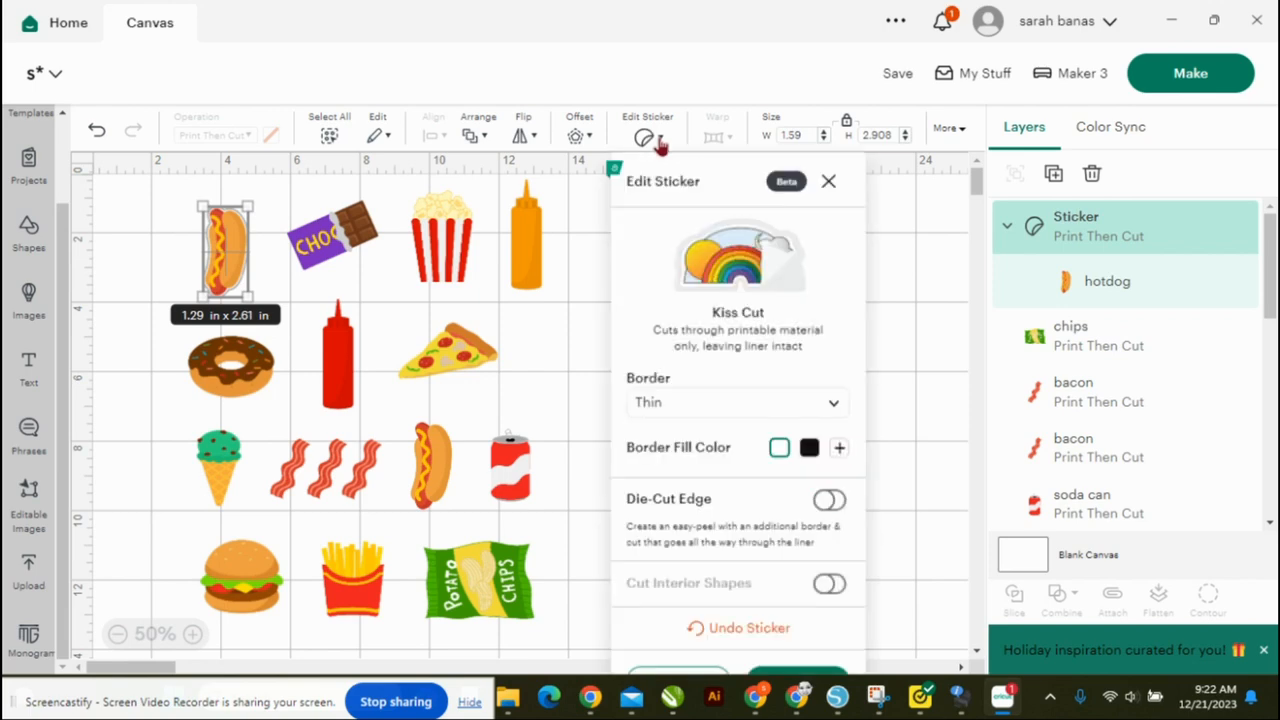
left_click(824, 505)
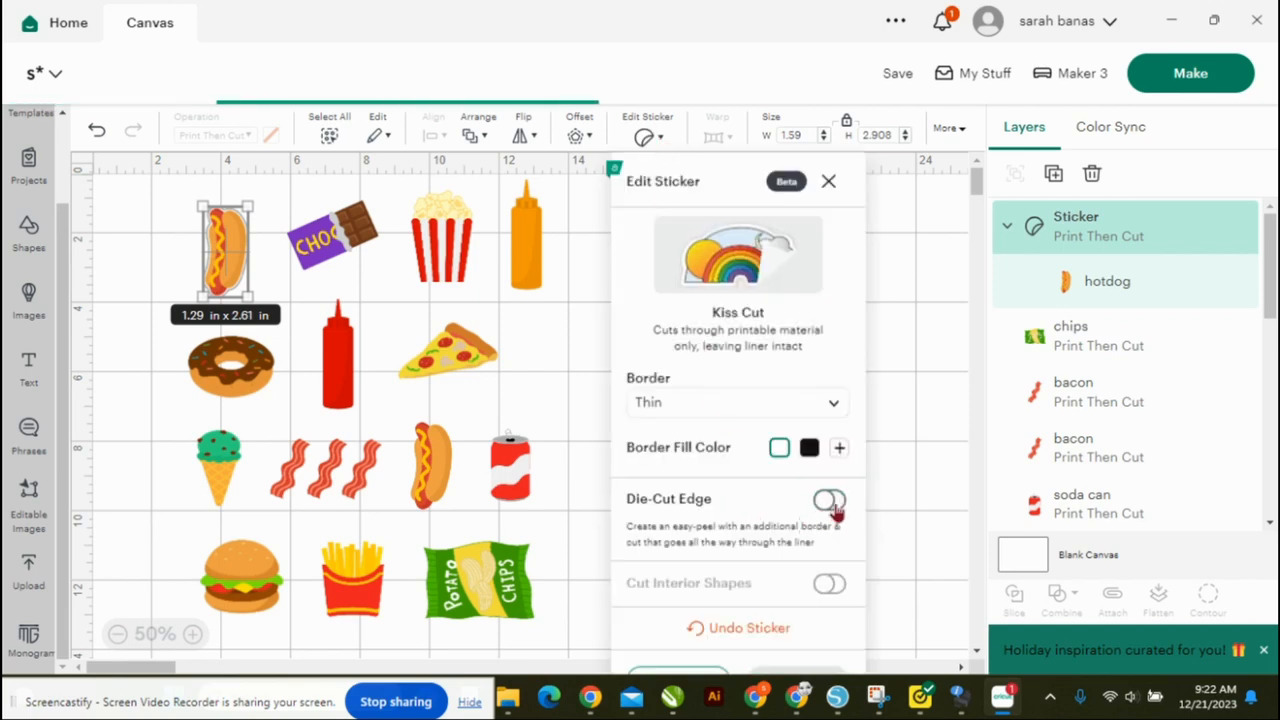
left_click(836, 505)
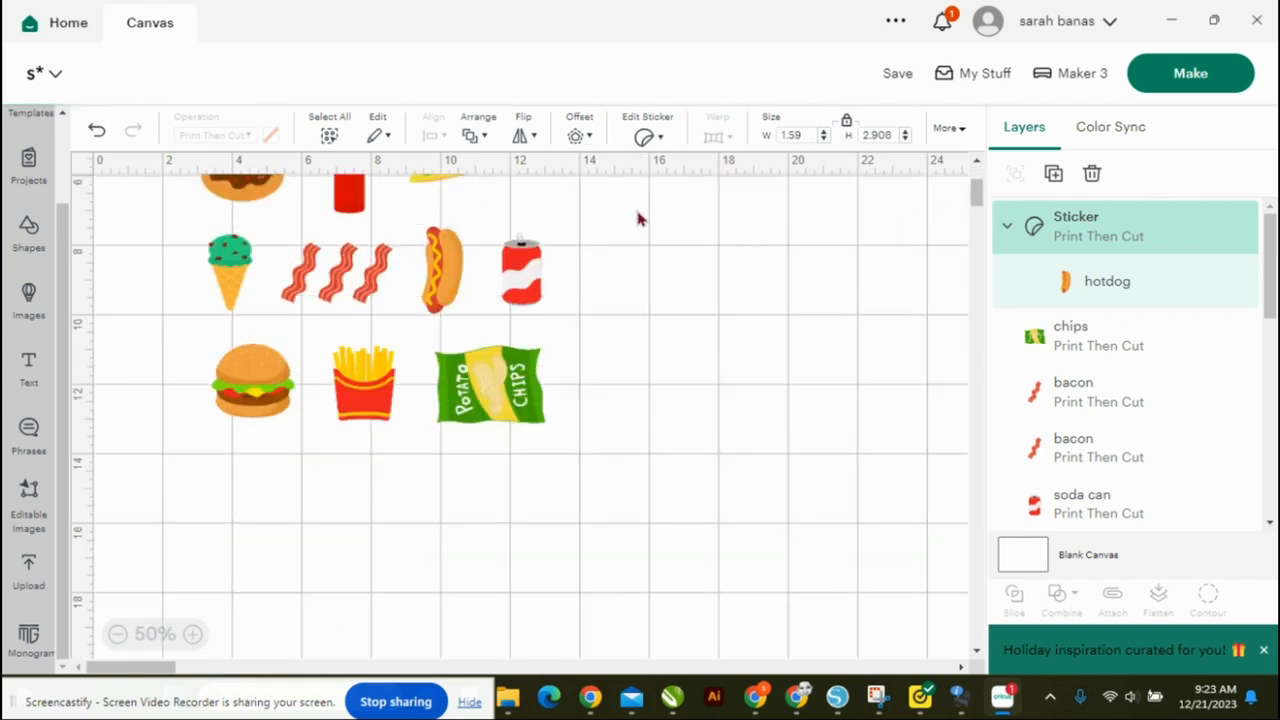
Undo the hotdog sticker to restore the plain hotdog image.
left_click_drag(974, 202, 974, 178)
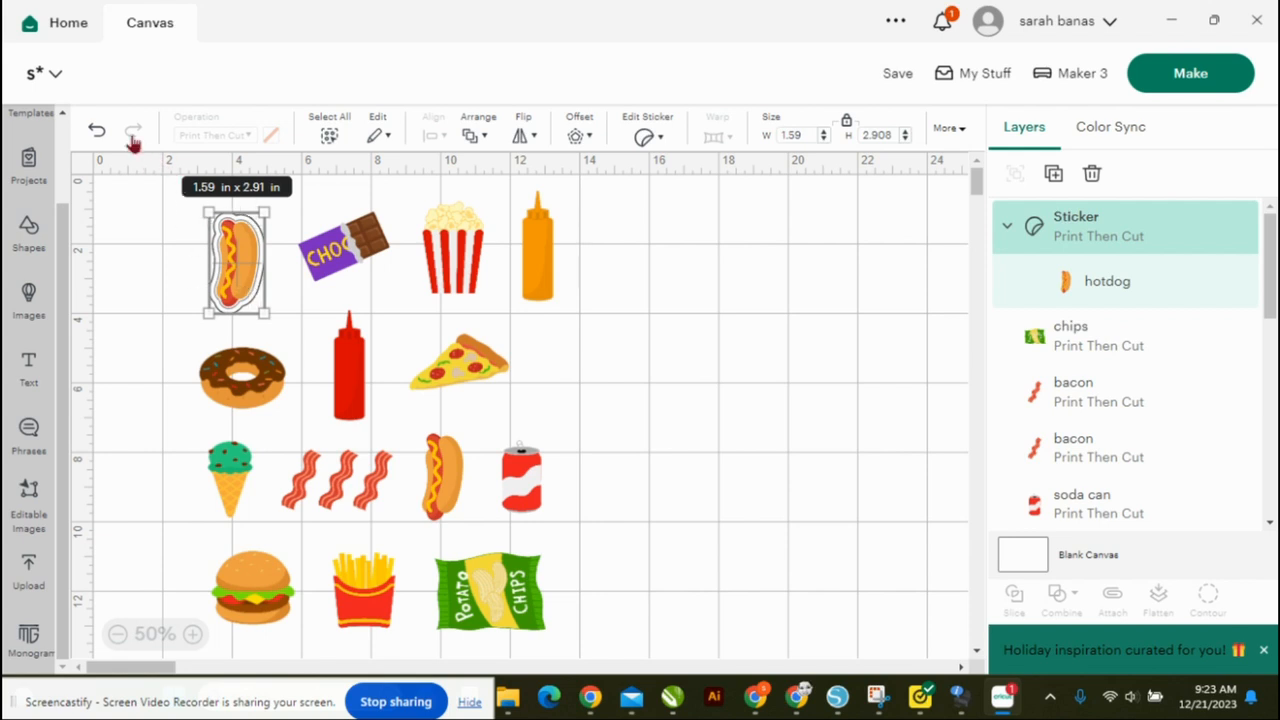
left_click(97, 130)
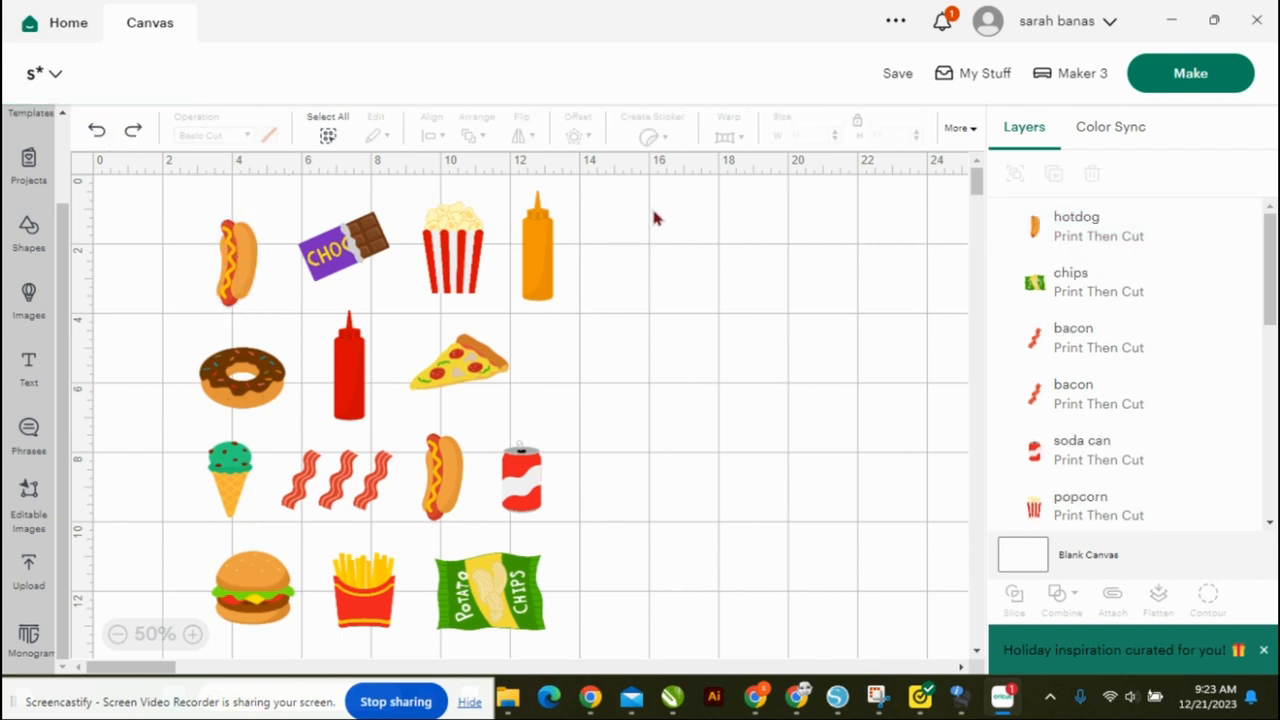
Try a Kiss Cut sticker on all the food images together with a Thin white border and Die-Cut Edge, and back out of it.
left_click_drag(647, 211, 190, 606)
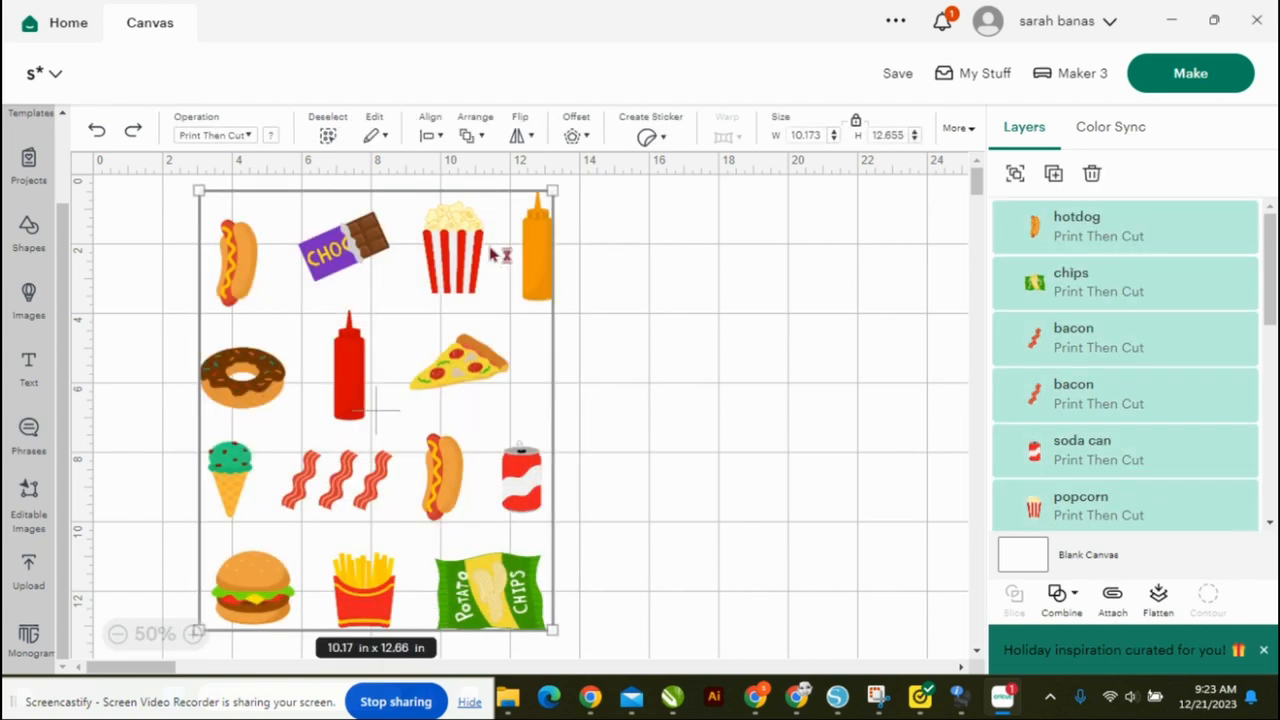
left_click(646, 137)
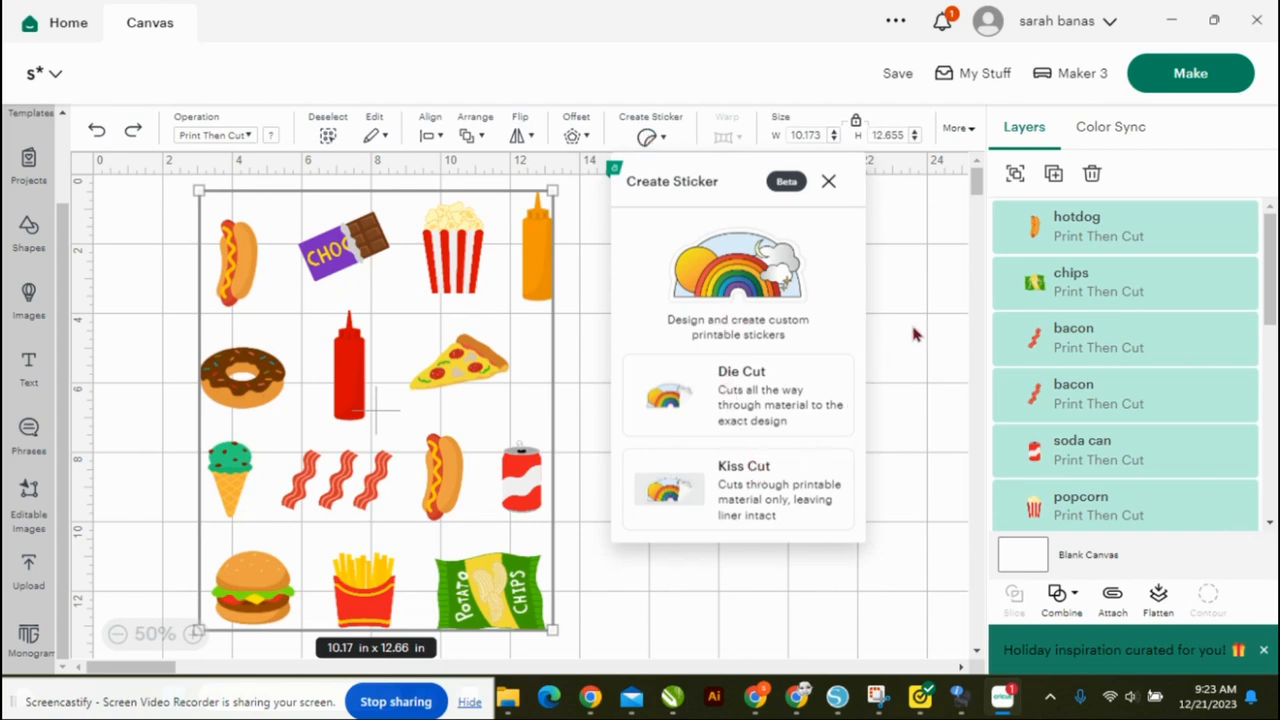
left_click(757, 487)
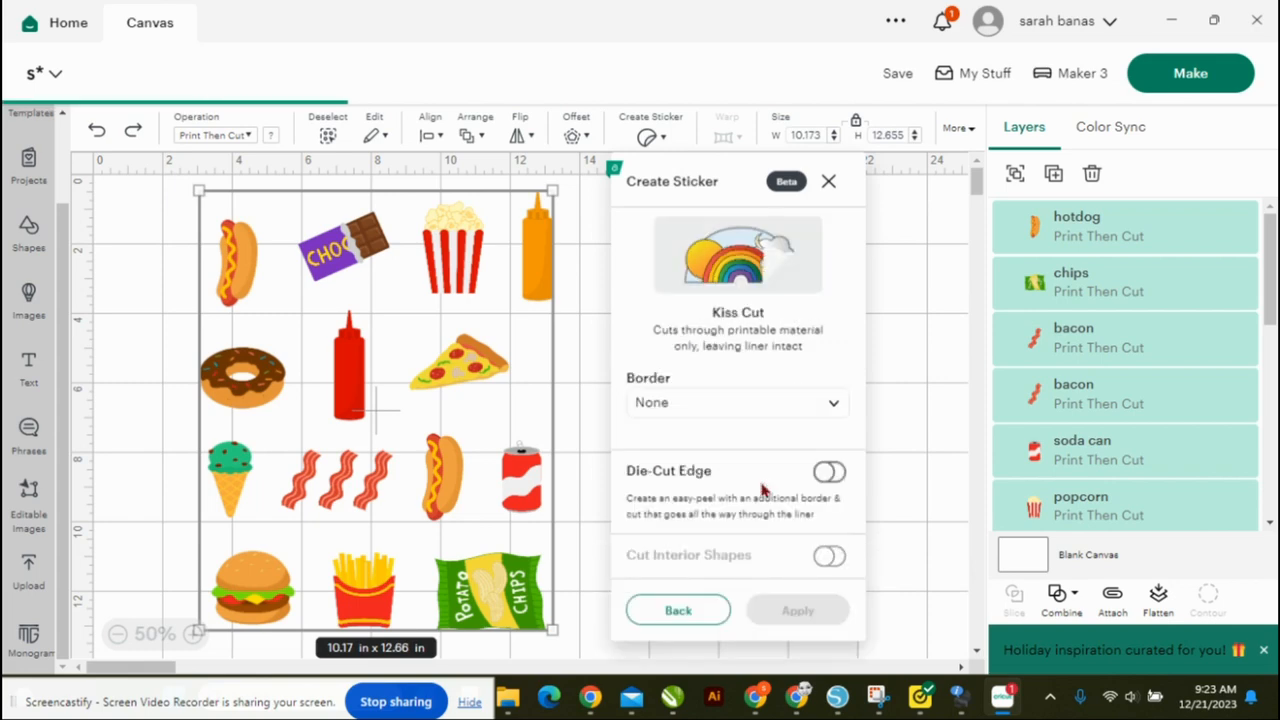
left_click(832, 403)
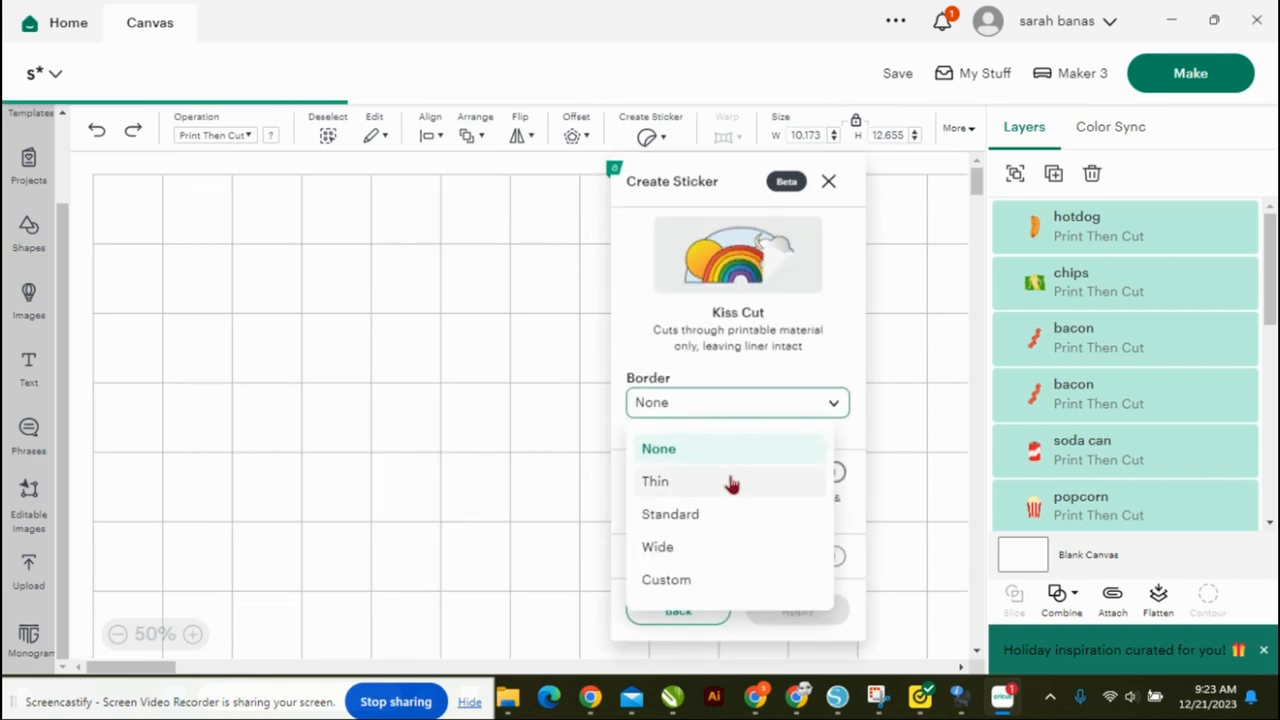
left_click(738, 483)
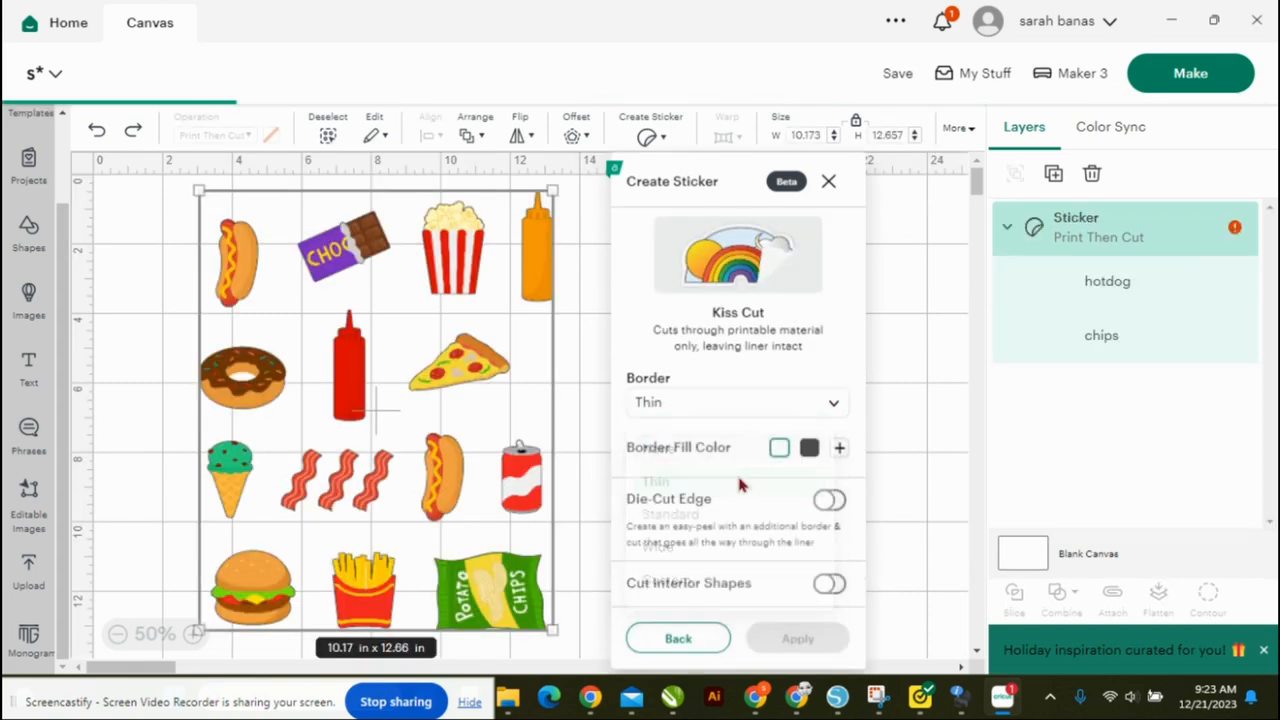
left_click(778, 449)
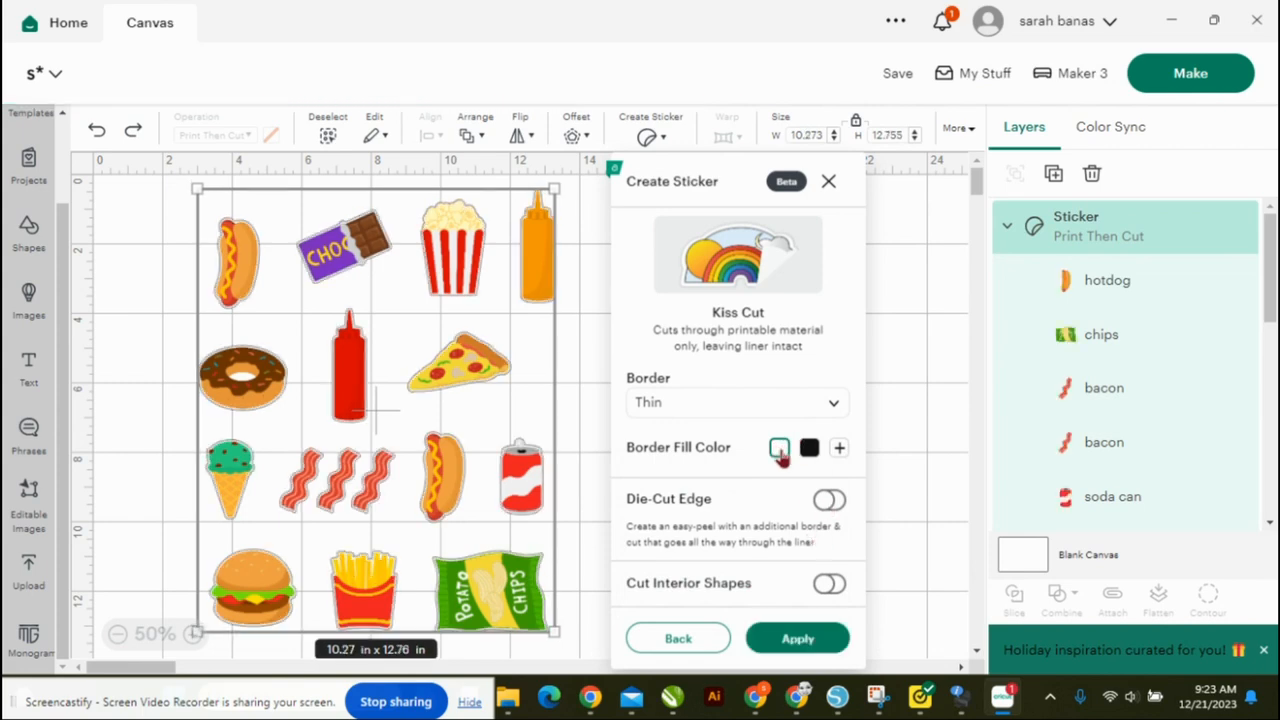
left_click(834, 503)
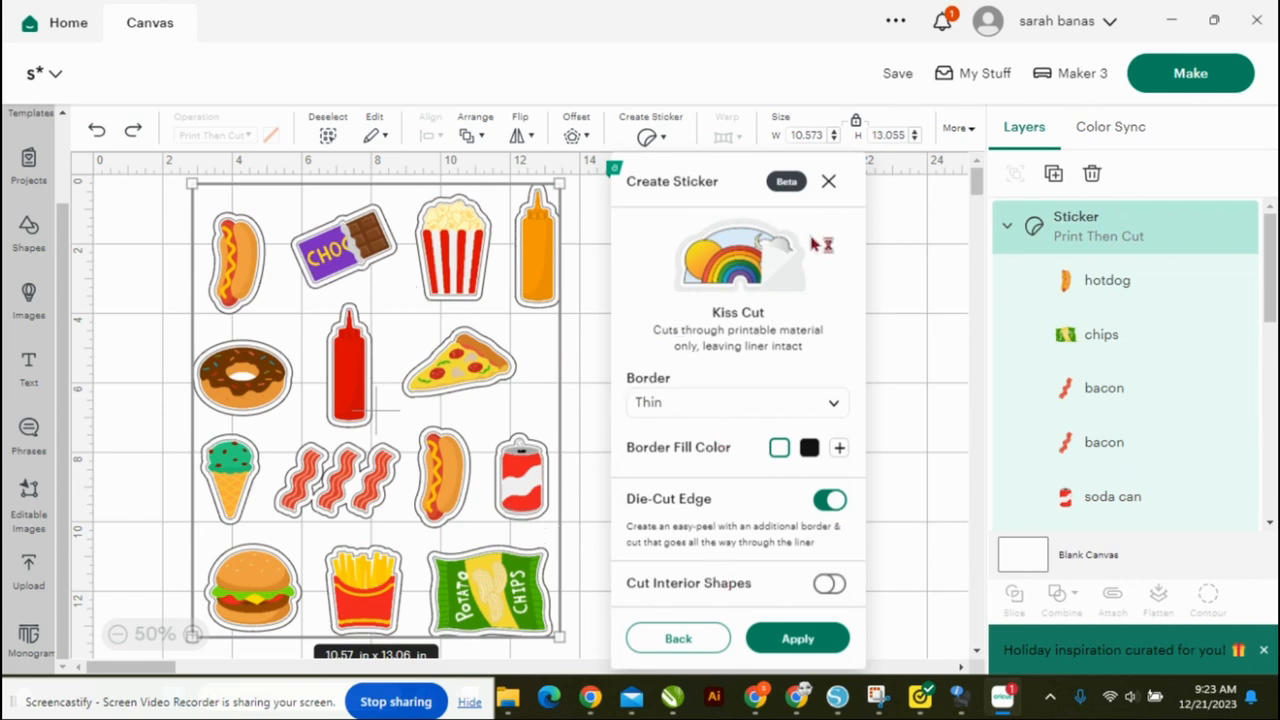
left_click(686, 640)
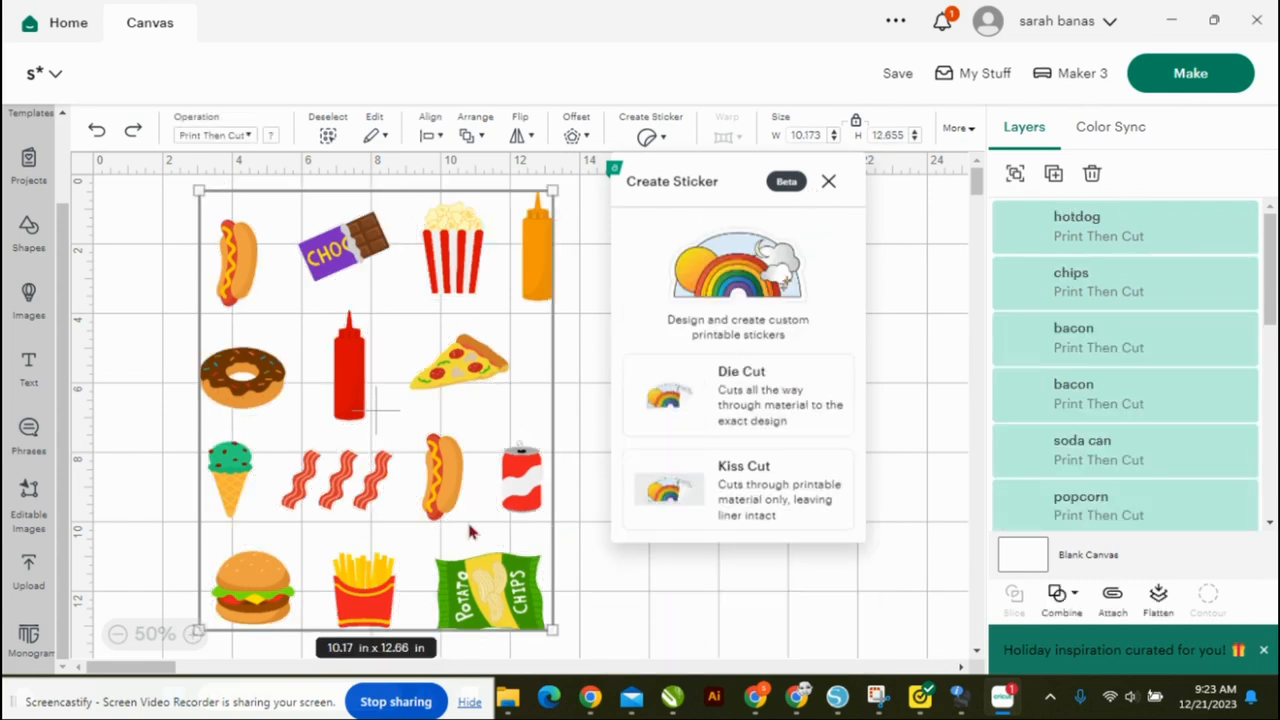
Move the top-row hotdog right up beside the chocolate bar, and reselect all the food images.
left_click(138, 405)
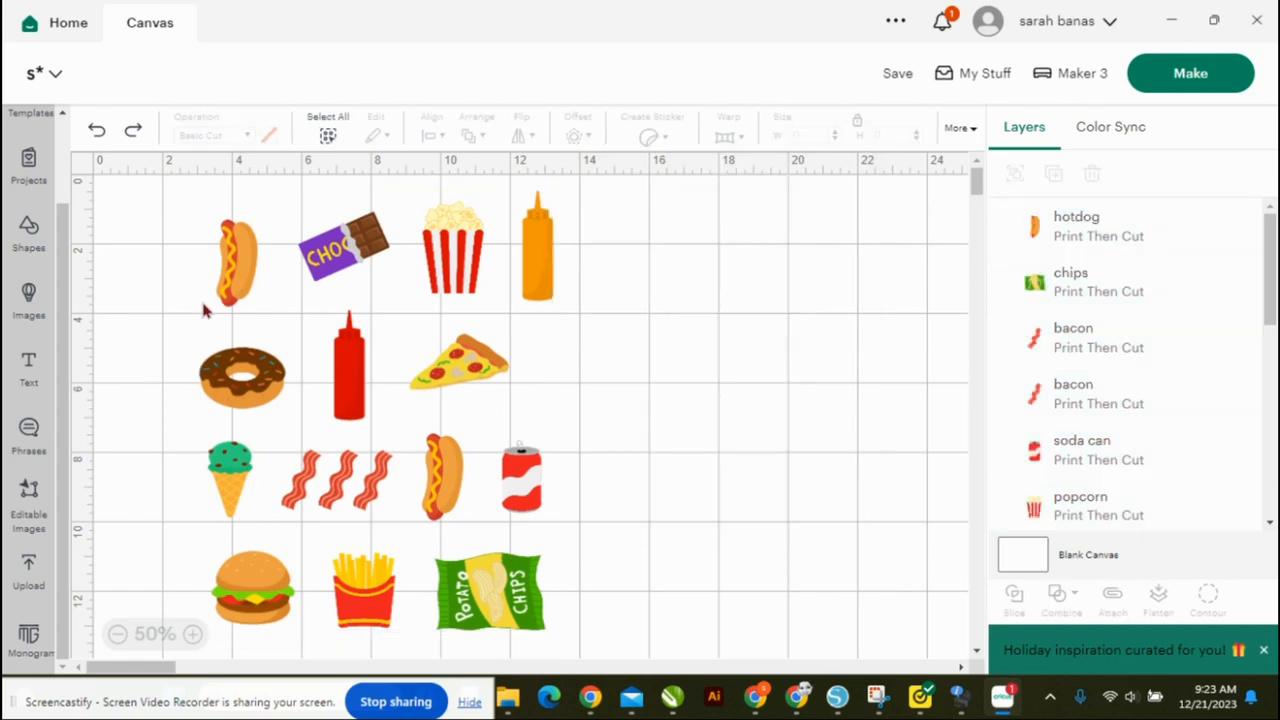
left_click_drag(230, 290, 264, 290)
left_click_drag(641, 190, 205, 600)
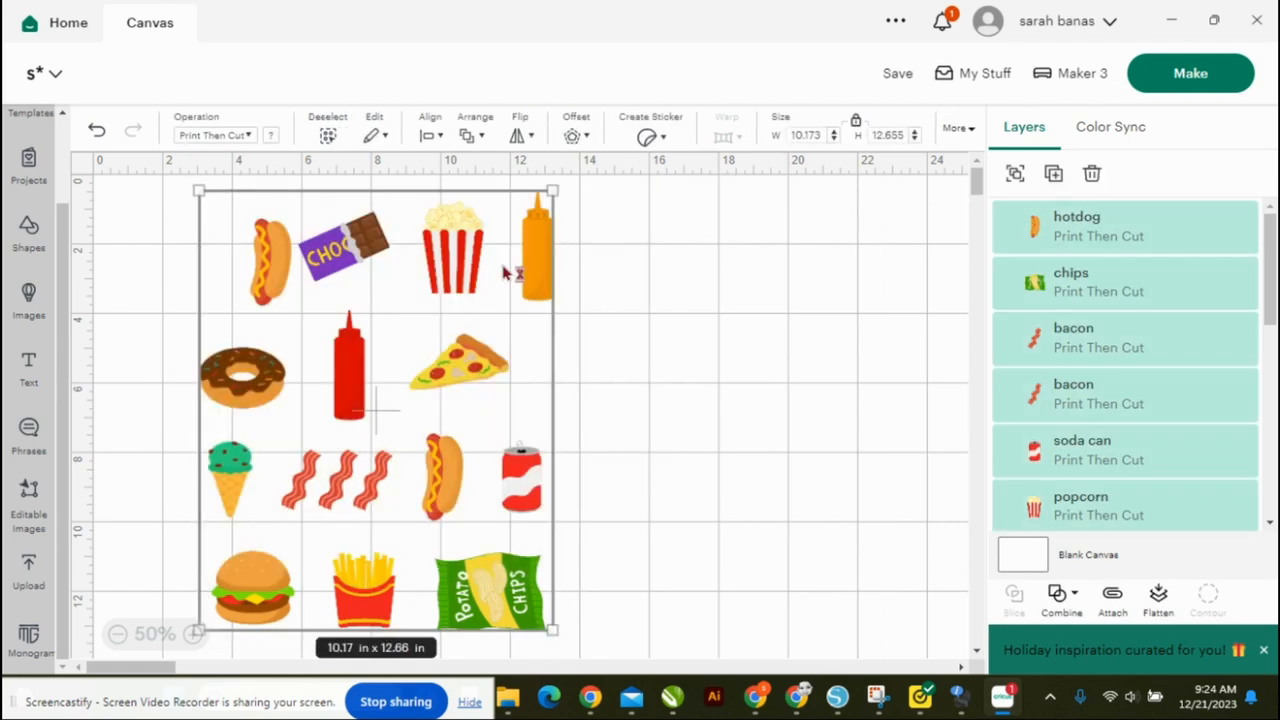
left_click(646, 136)
left_click(760, 428)
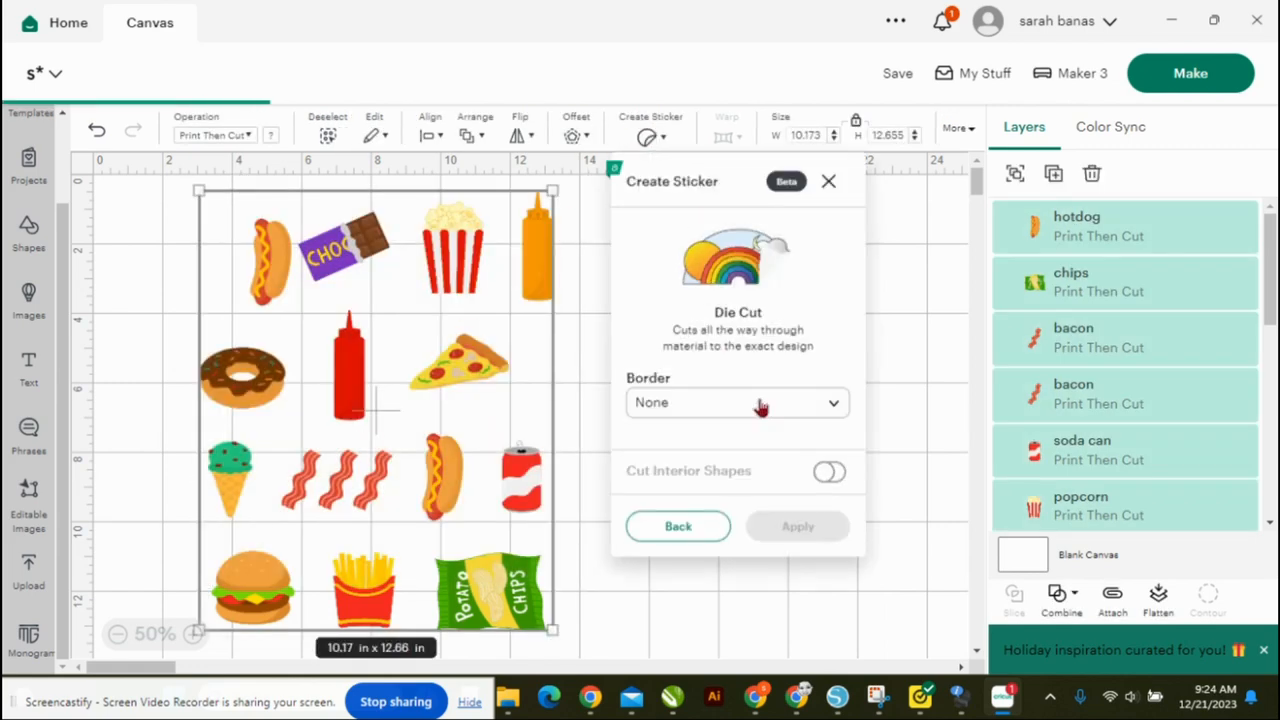
left_click(797, 403)
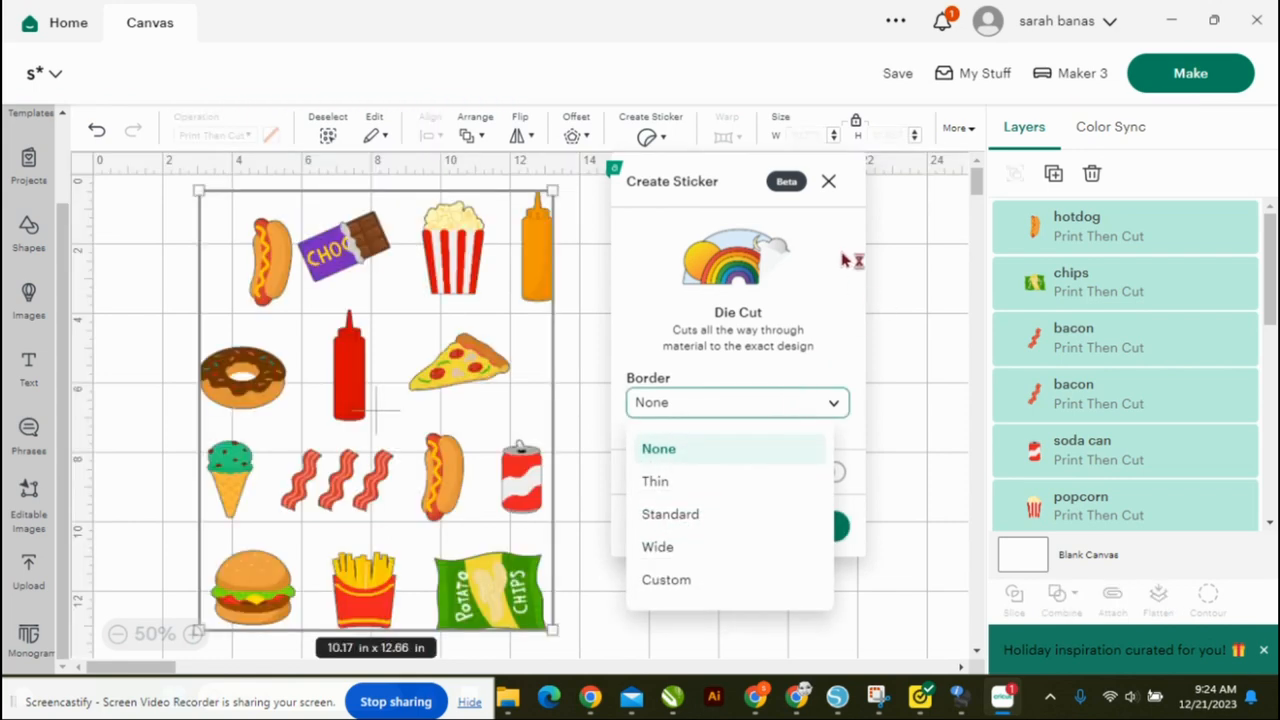
left_click(829, 184)
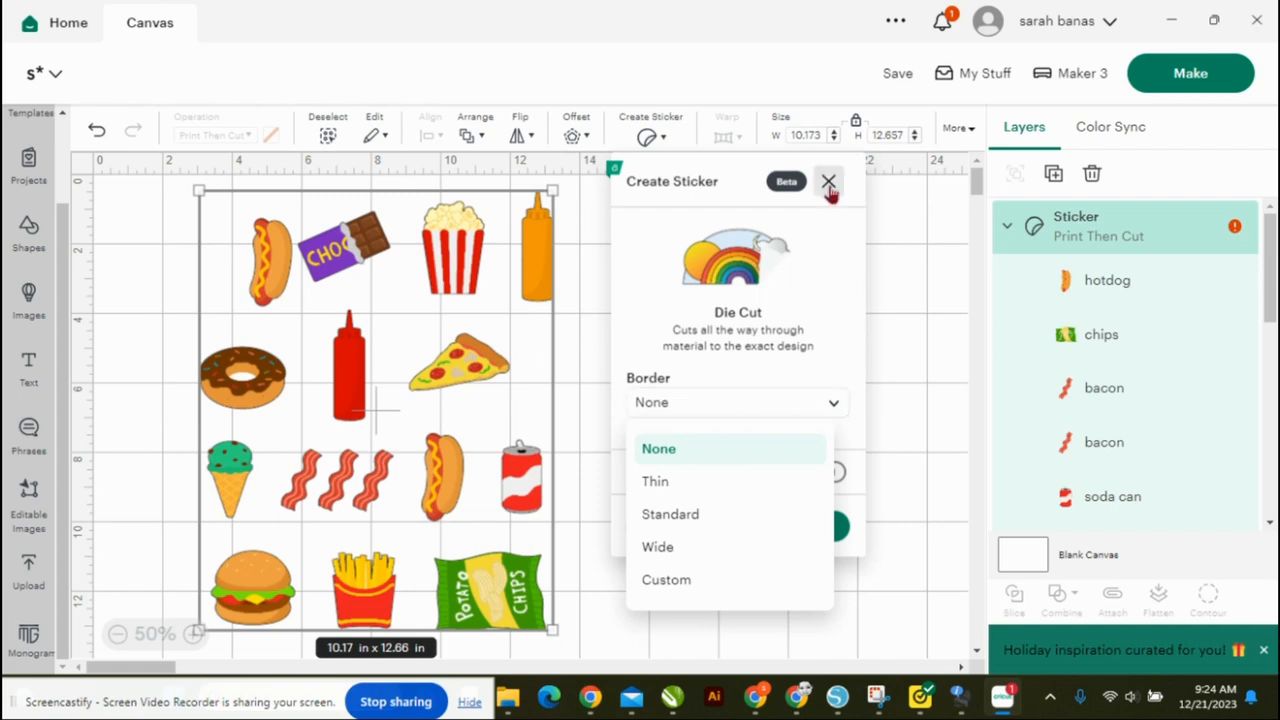
left_click(829, 184)
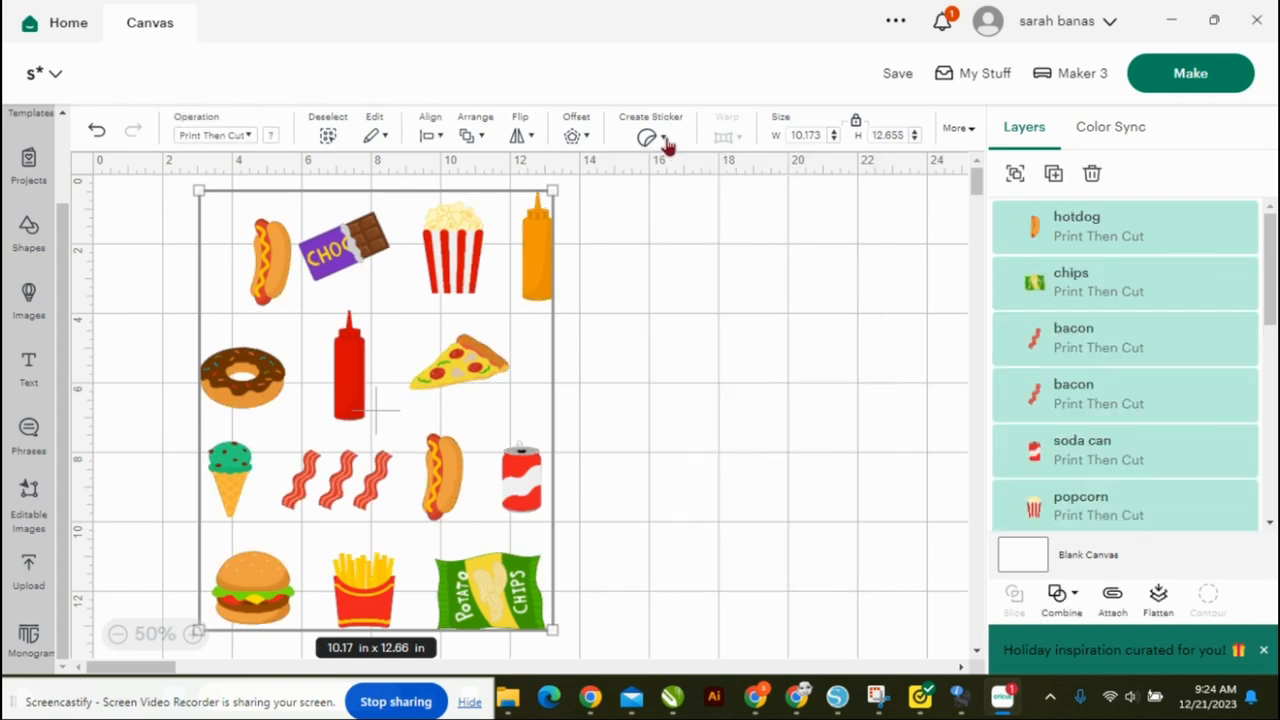
Try a Kiss Cut sticker with a Thin border and Die-Cut Edge while the hotdog sits beside the chocolate bar, and back out.
left_click(649, 141)
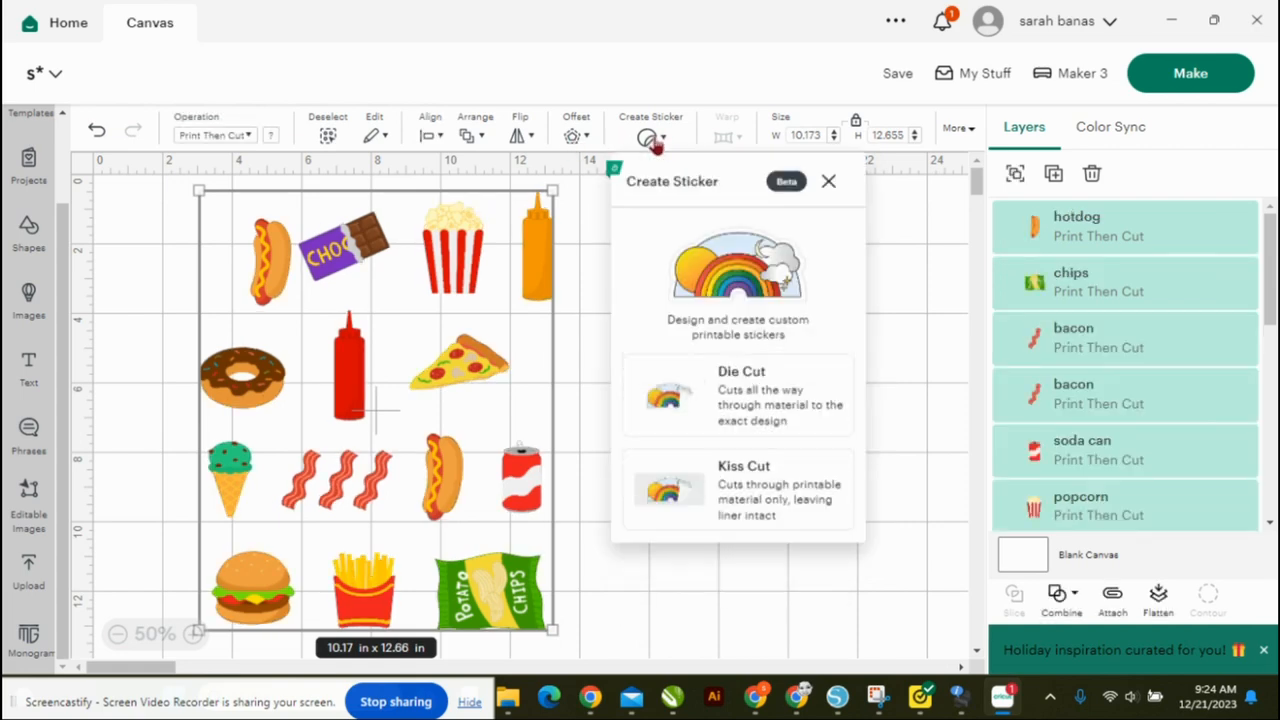
left_click(752, 474)
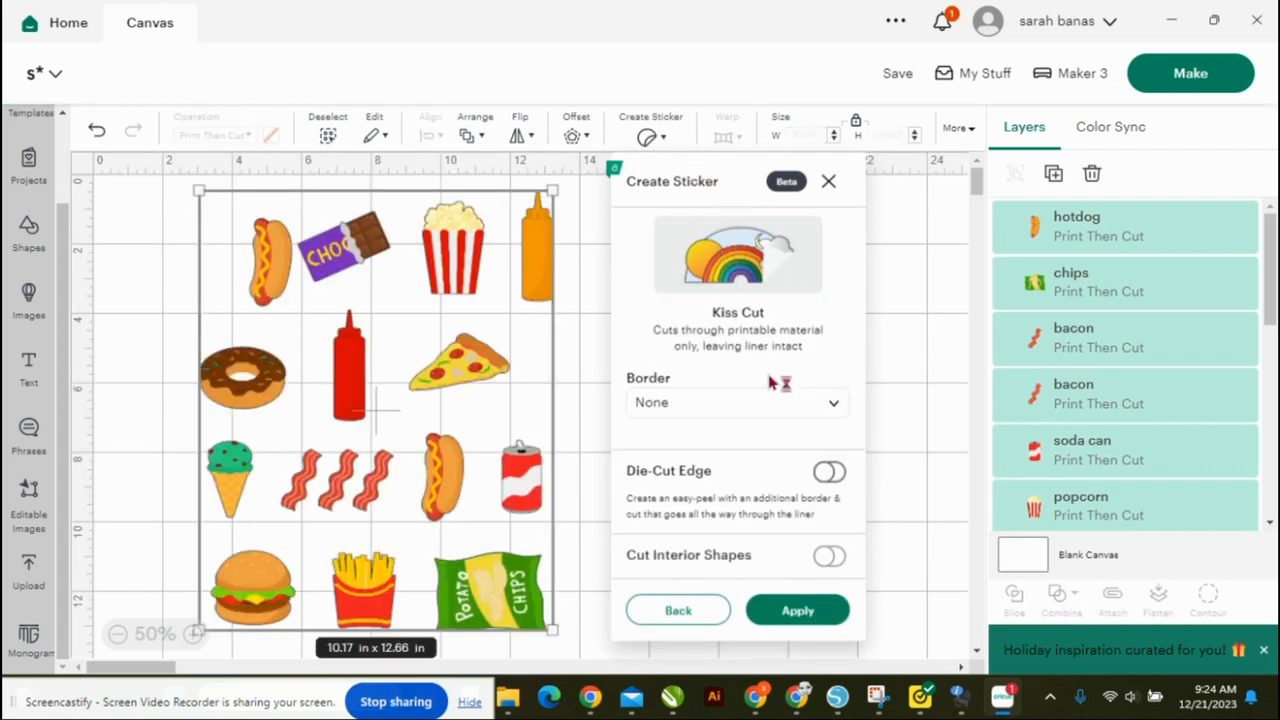
left_click(824, 406)
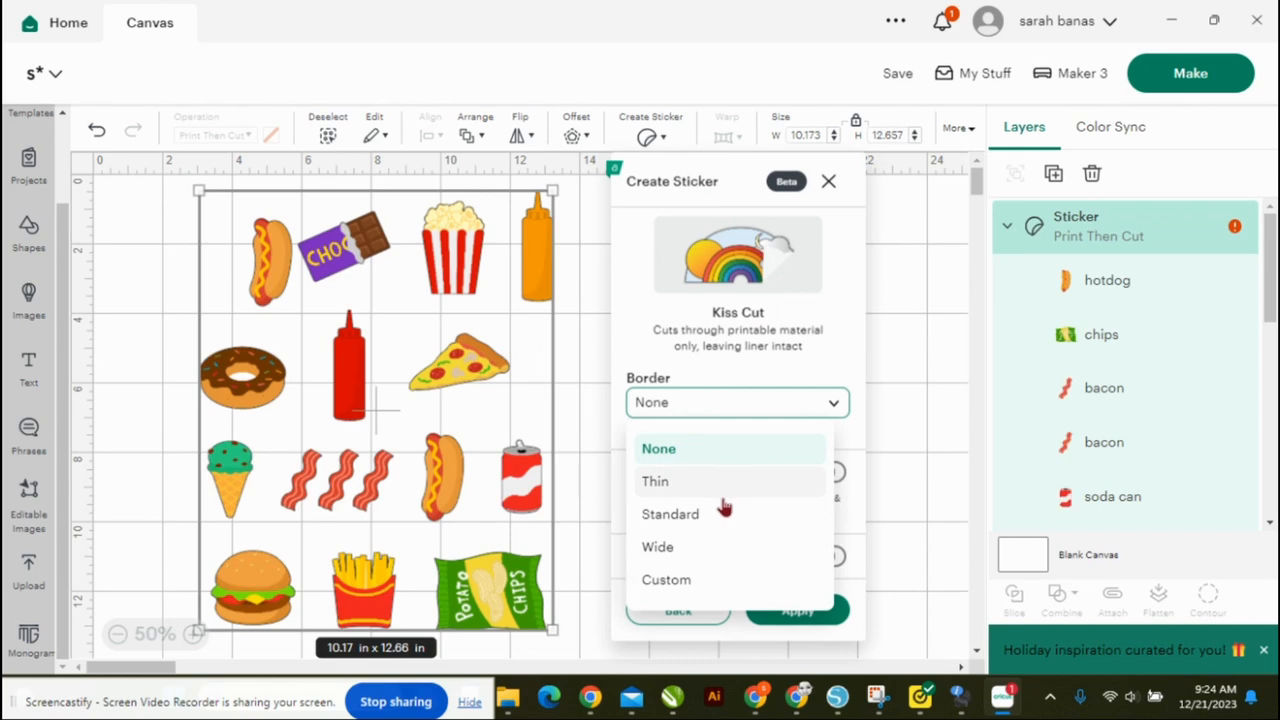
left_click(768, 482)
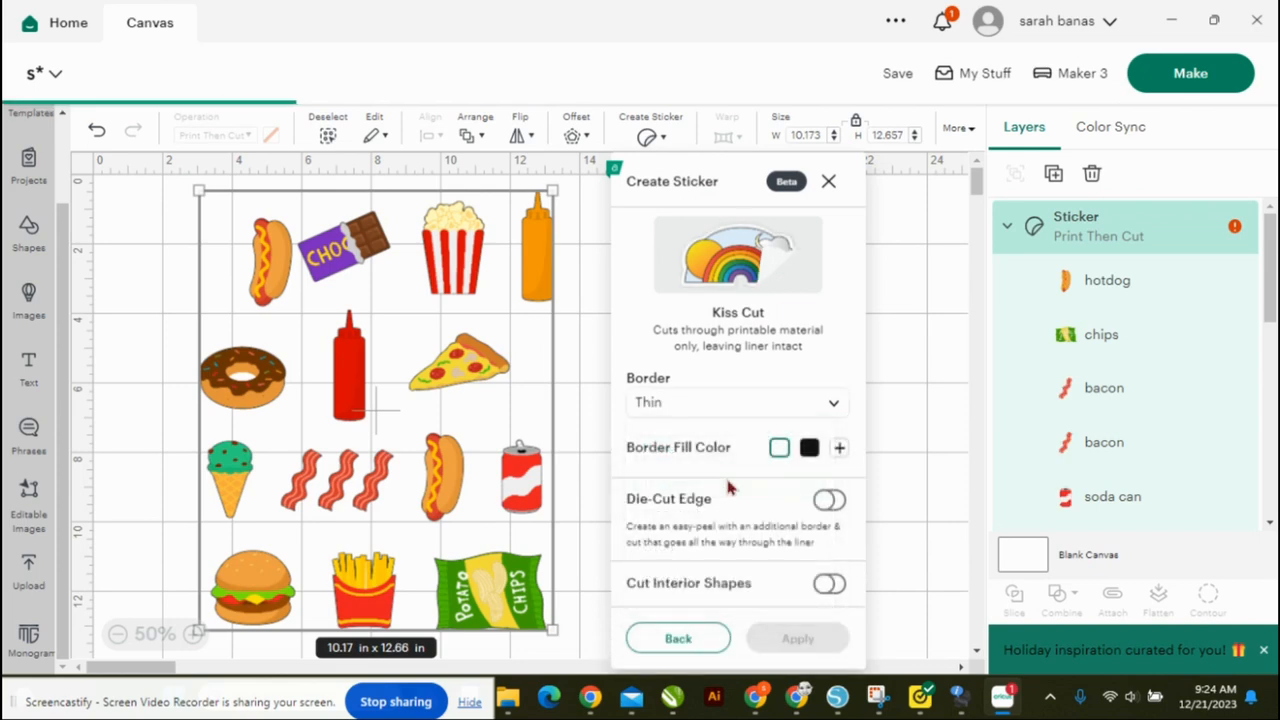
left_click(840, 500)
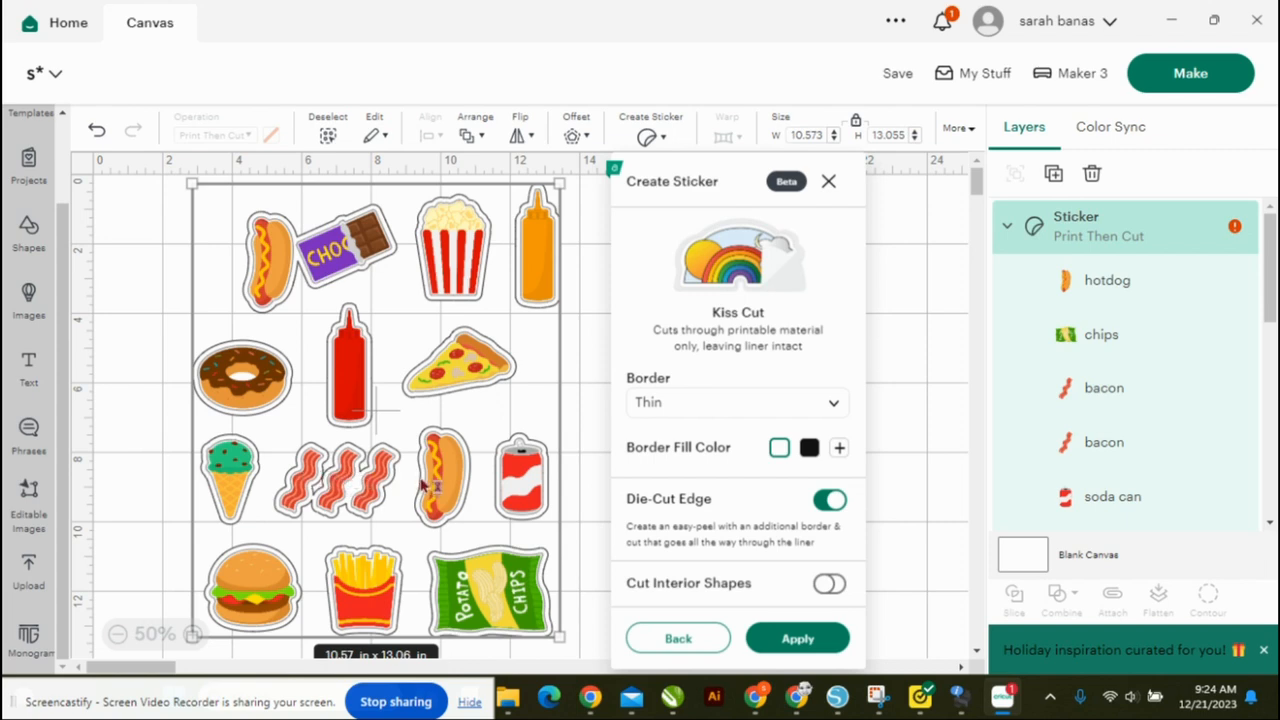
left_click(702, 640)
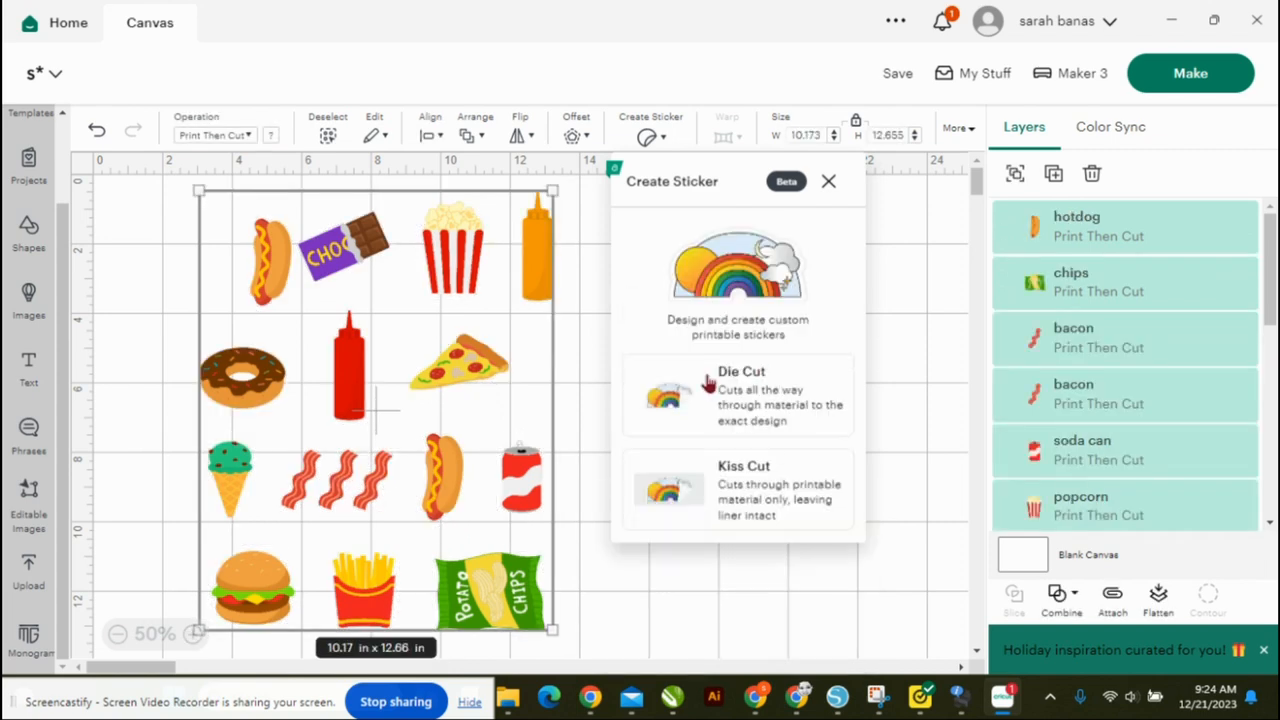
Move the top-row hotdog back away from the chocolate bar so the two images have clear space between them.
left_click(137, 290)
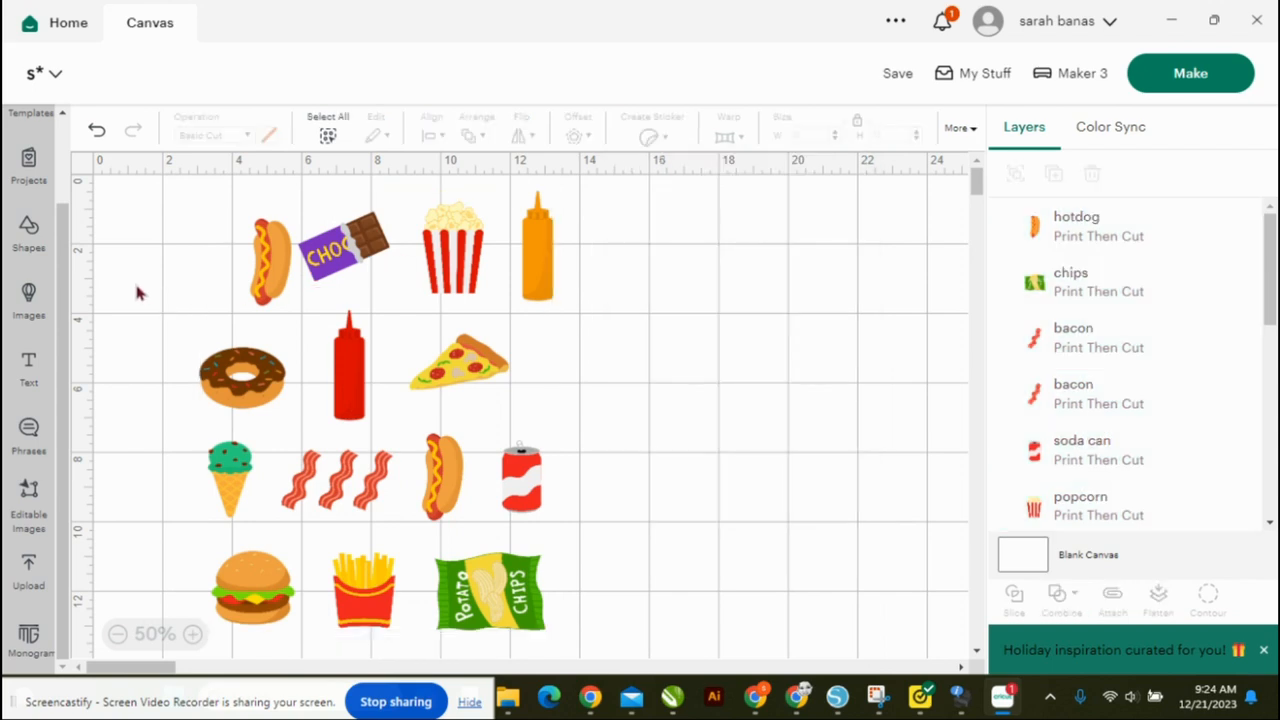
left_click_drag(267, 266, 240, 263)
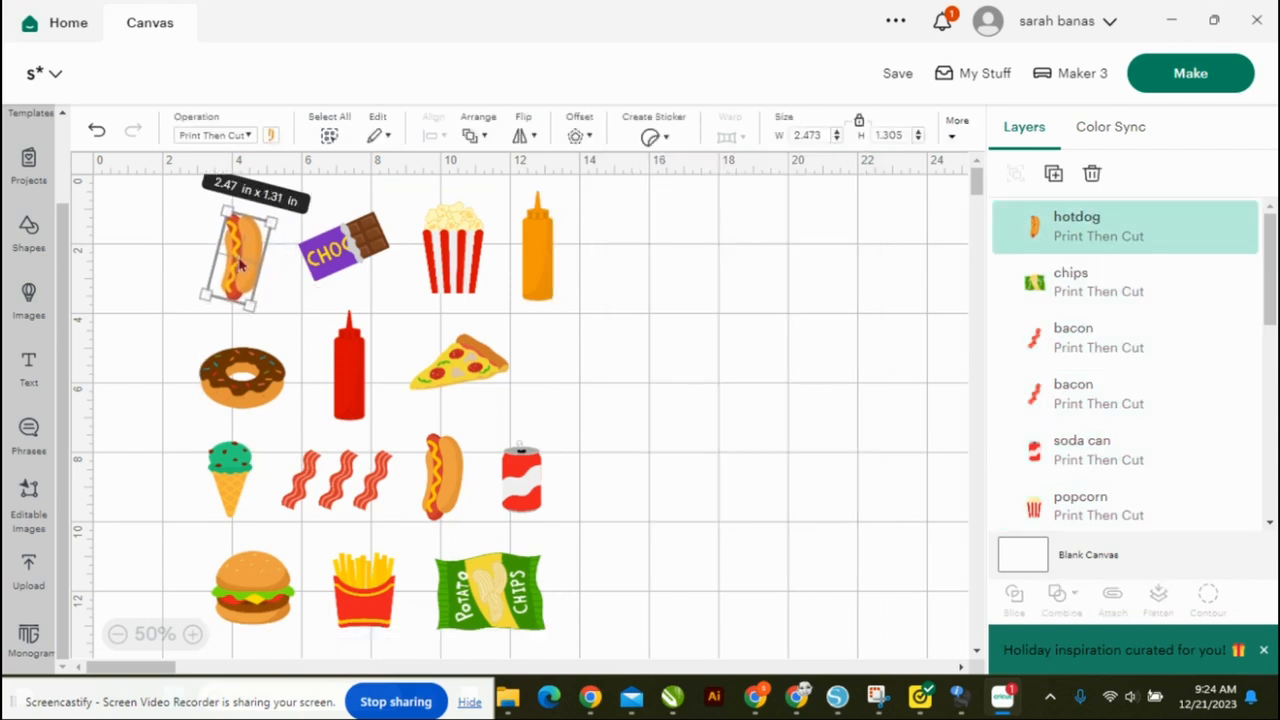
Nudge the first bacon strip slightly right, closer to the middle strip.
left_click(305, 484)
key("Right")
key("Right")
key("Right")
key("Right")
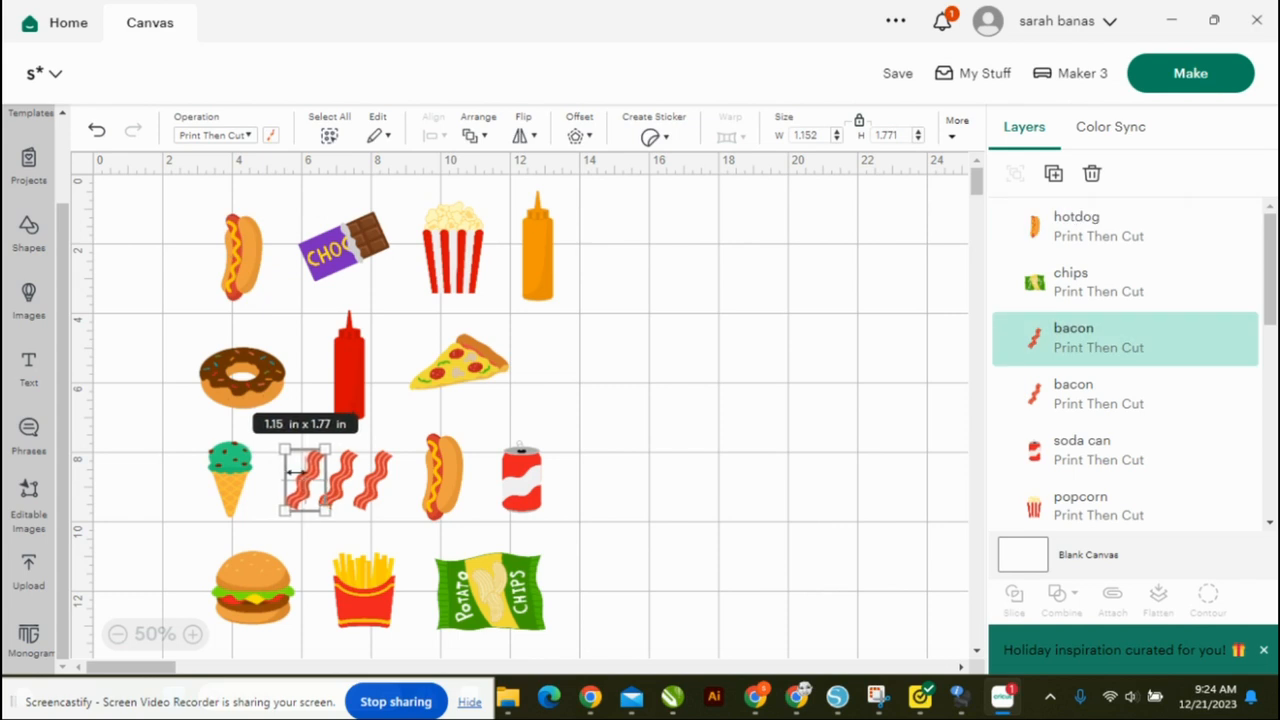
Nudge the last bacon strip slightly left, closer to the middle strip.
left_click(360, 488)
key("Left")
key("Left")
key("Left")
key("Left")
key("Left")
key("Left")
key("Left")
key("Left")
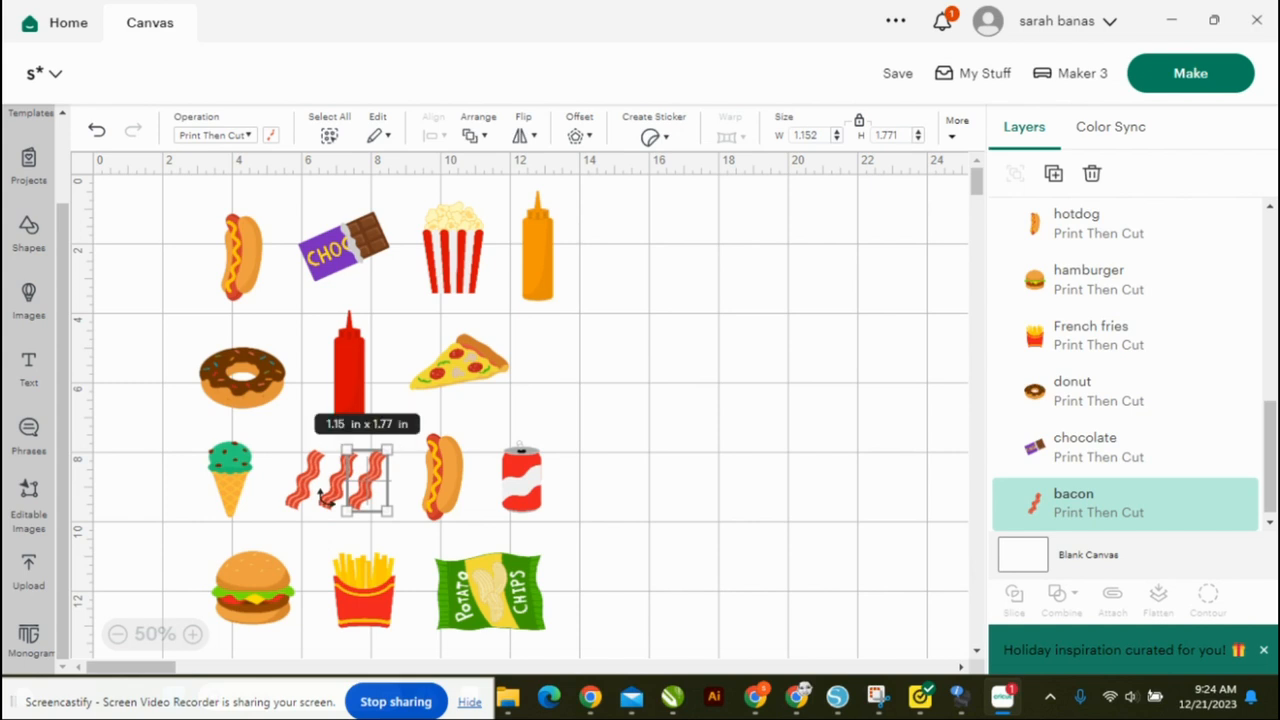
Nudge the middle bacon strip slightly left to space the three strips evenly.
left_click(131, 405)
left_click(337, 507)
key("Left")
key("Left")
key("Left")
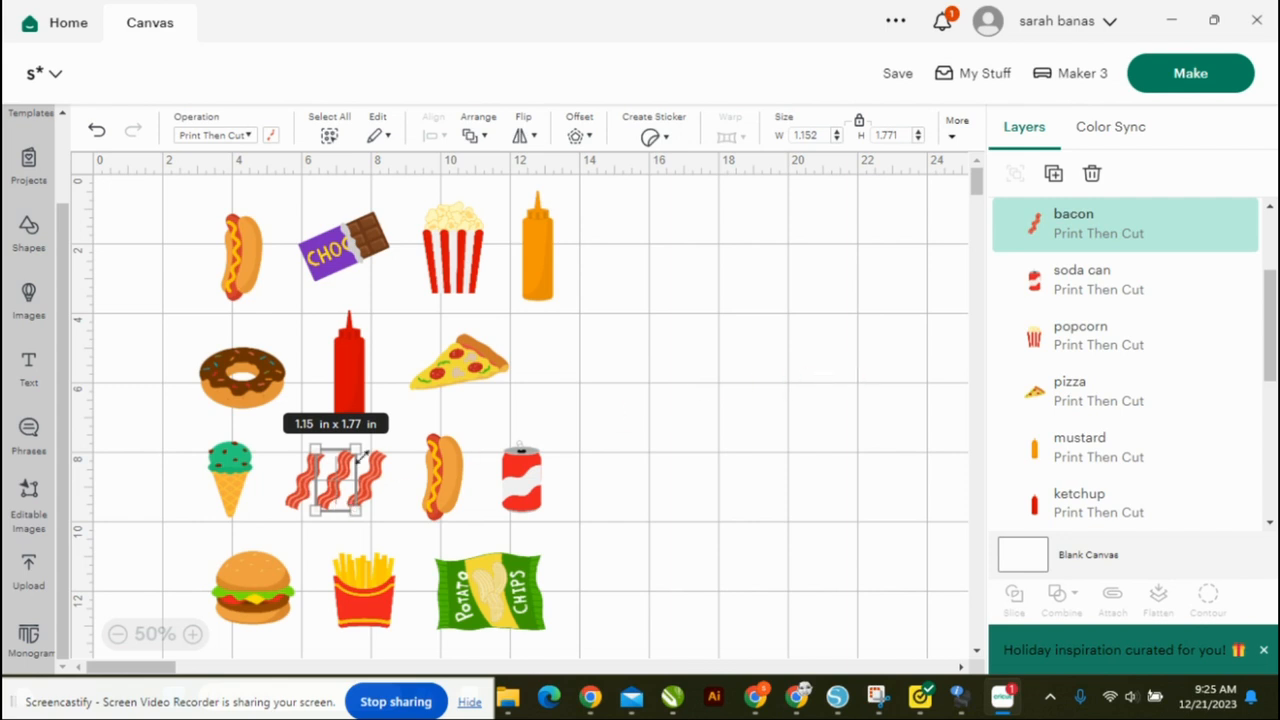
left_click(610, 329)
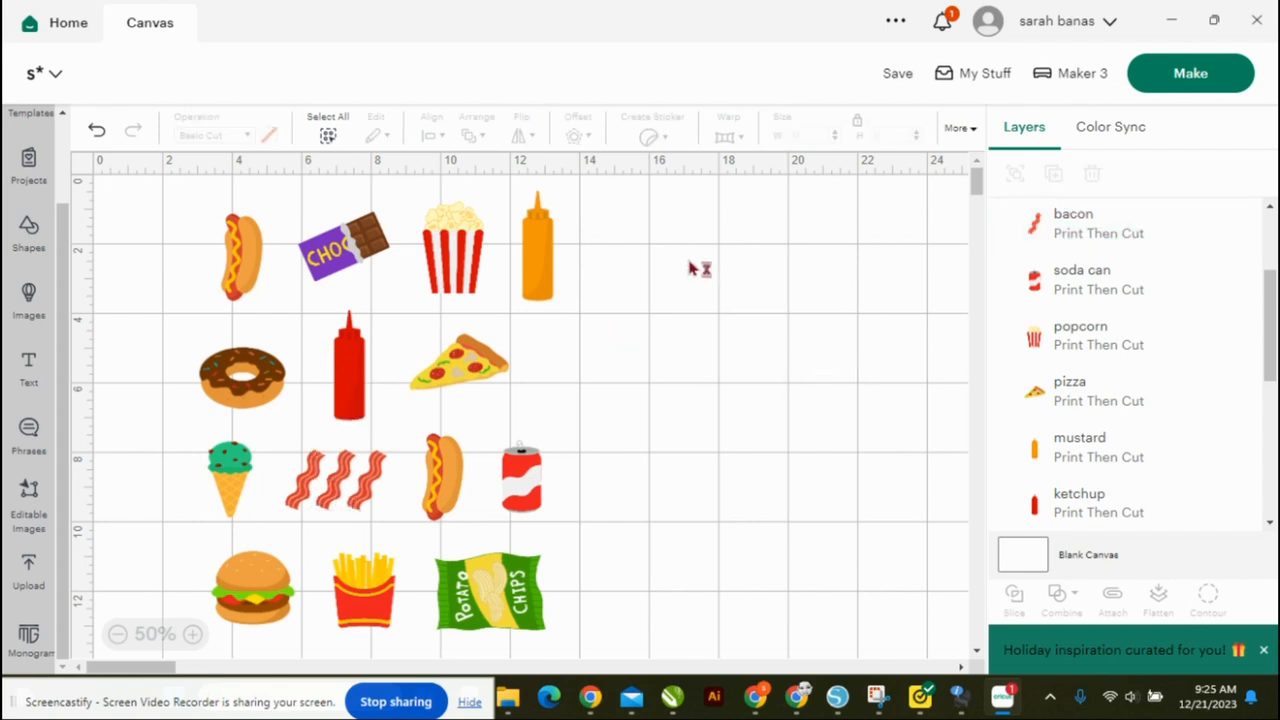
Turn all the food images into one Kiss Cut sticker with a Thin white border and Die-Cut Edge, and apply it.
left_click_drag(652, 234, 188, 597)
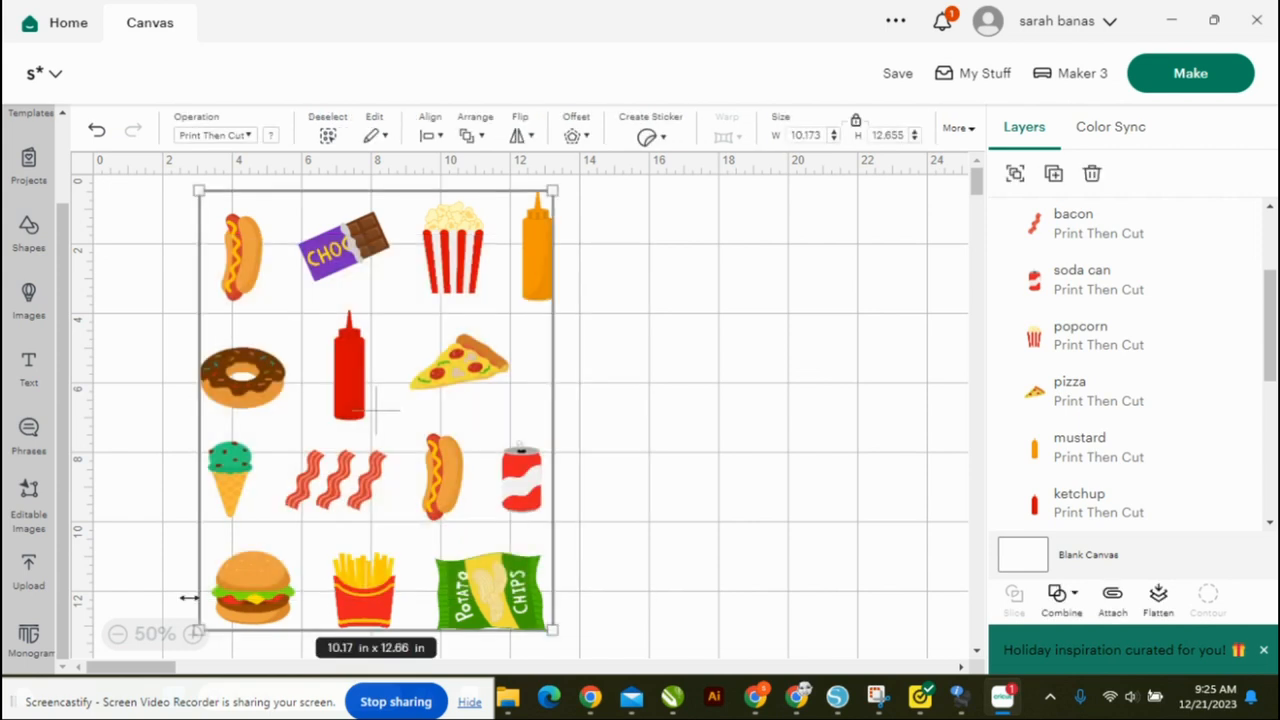
left_click(651, 137)
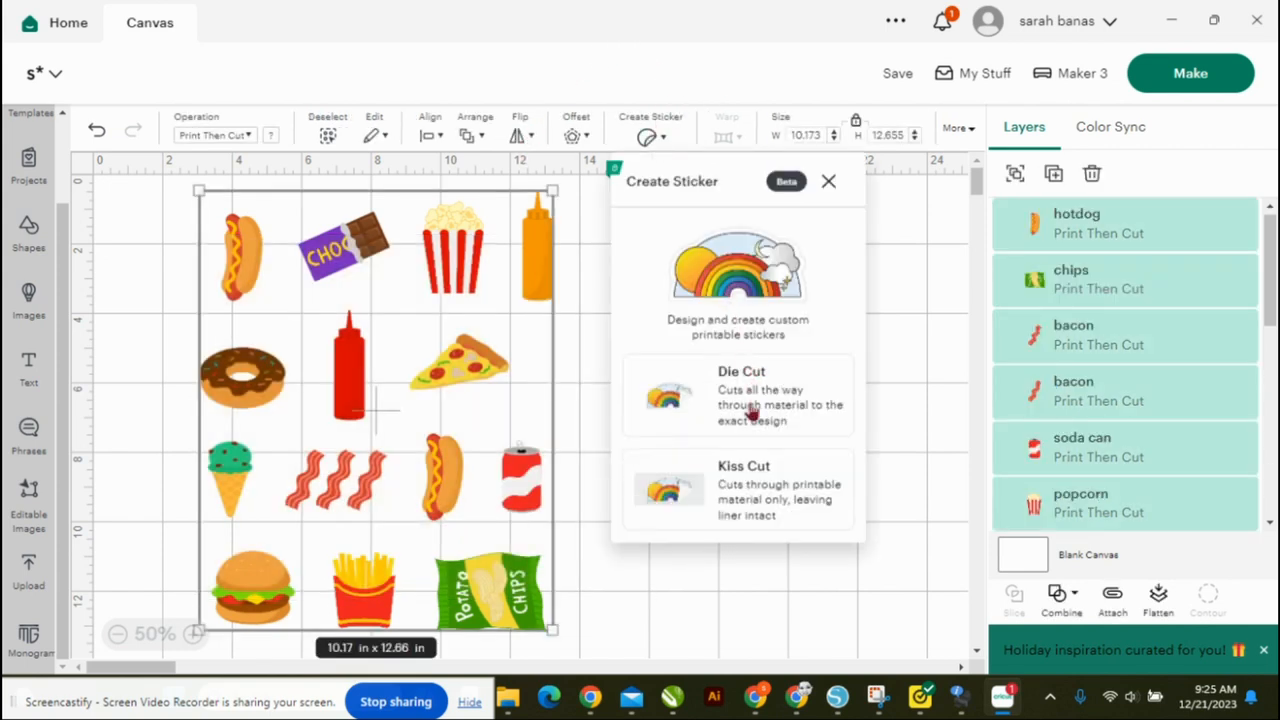
left_click(749, 470)
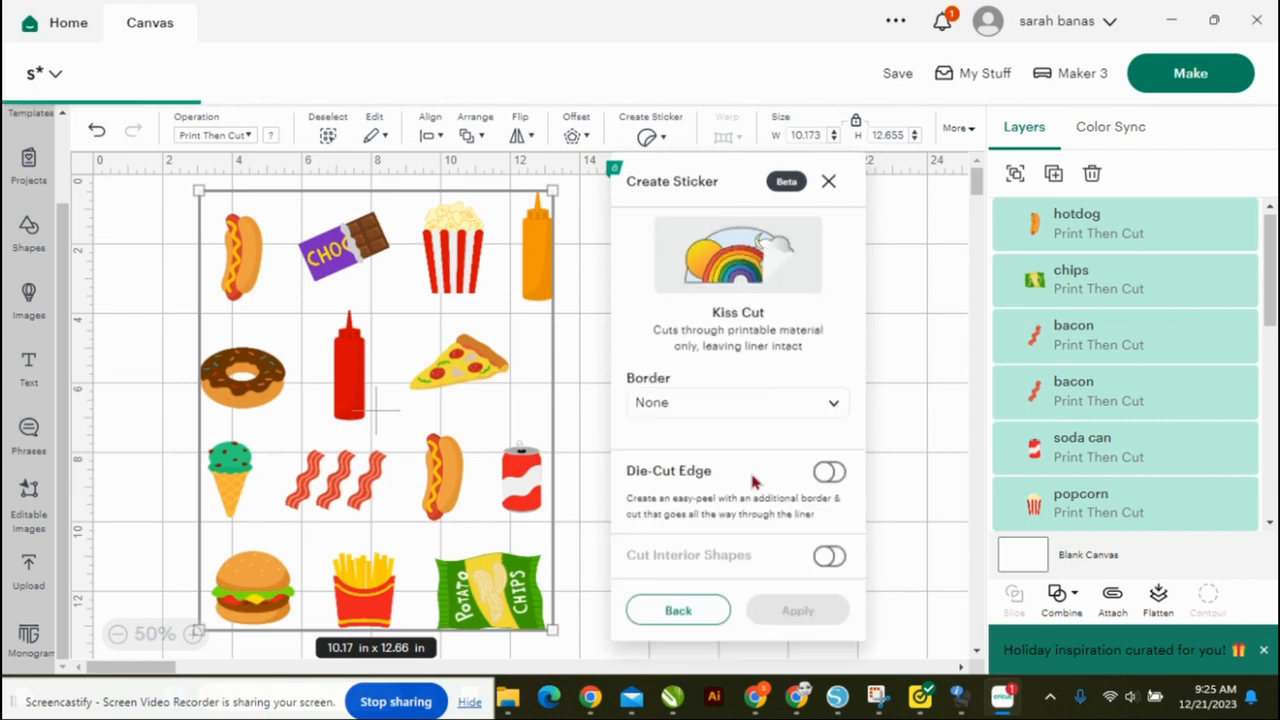
left_click(829, 403)
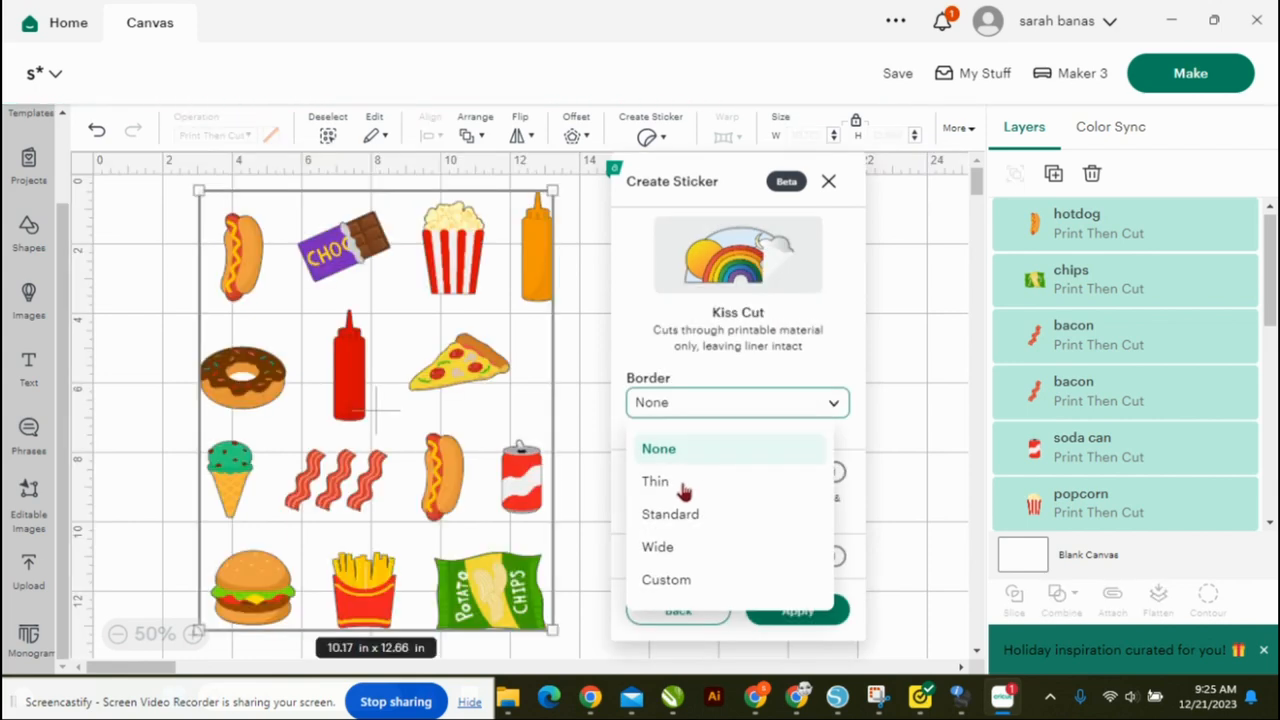
left_click(656, 483)
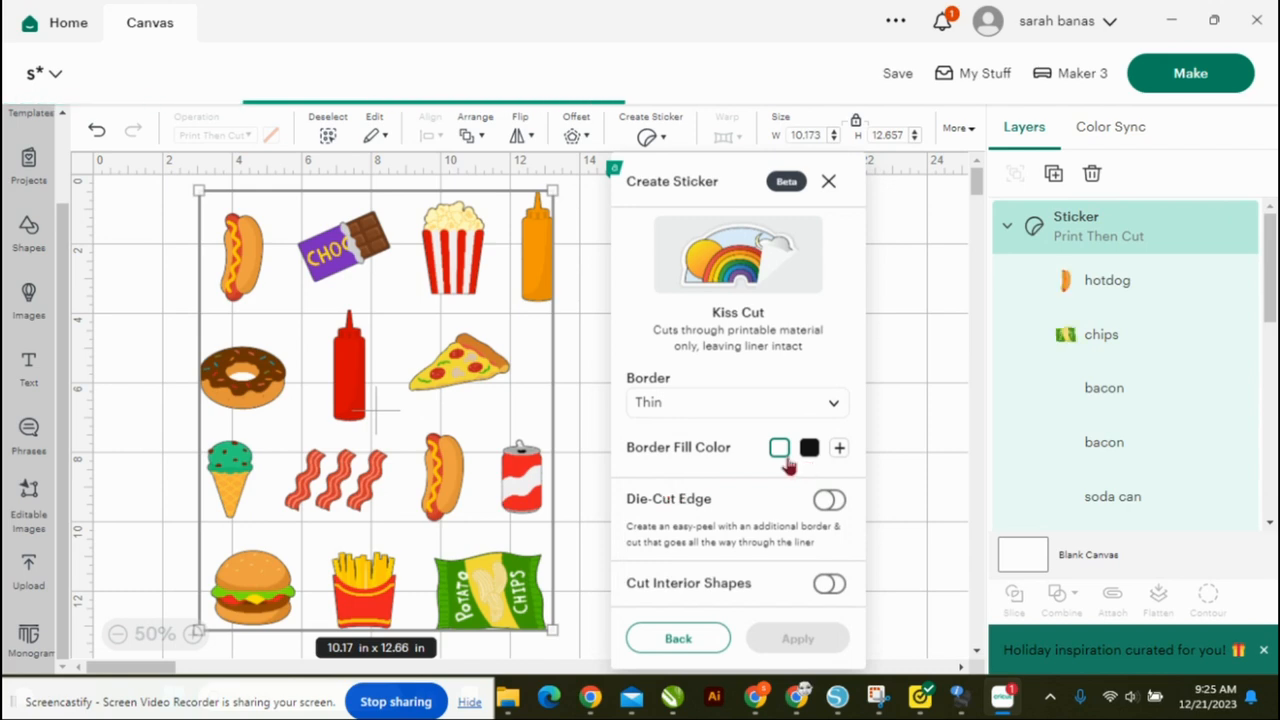
left_click(836, 503)
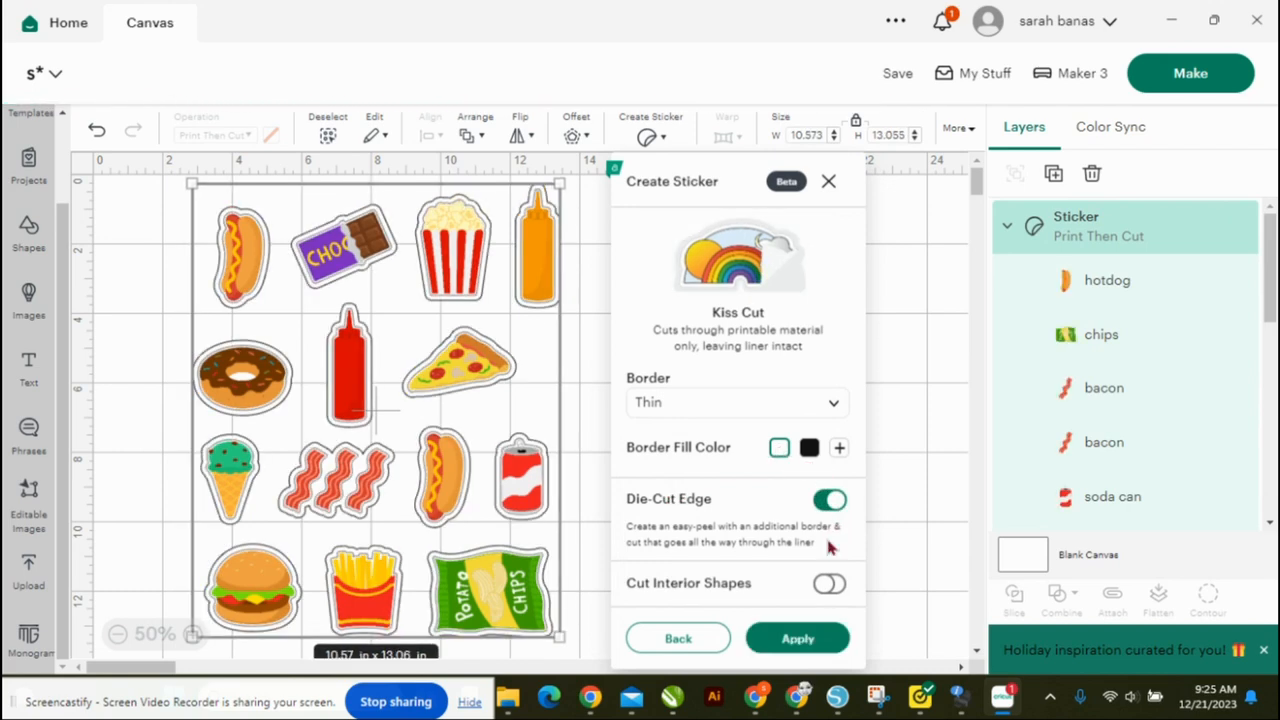
left_click(800, 641)
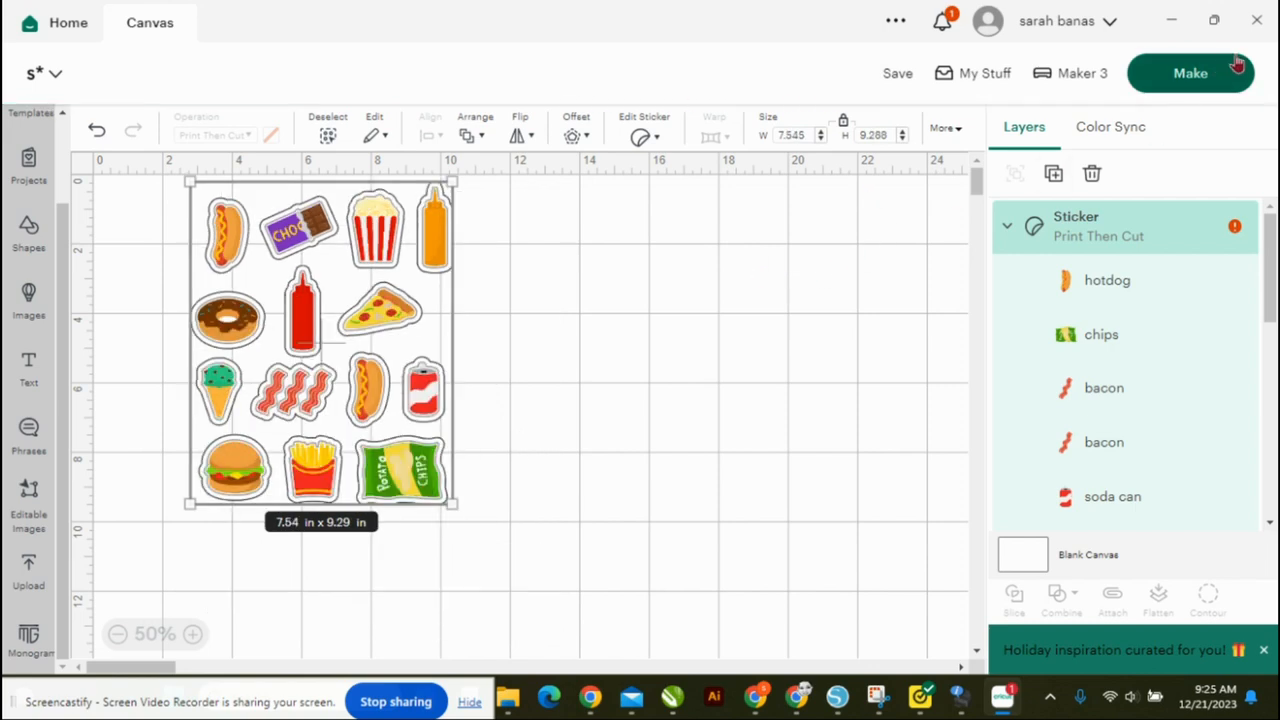
Try to make the project, and reduce the whole sticker's width to 7.403 in.
left_click(1190, 76)
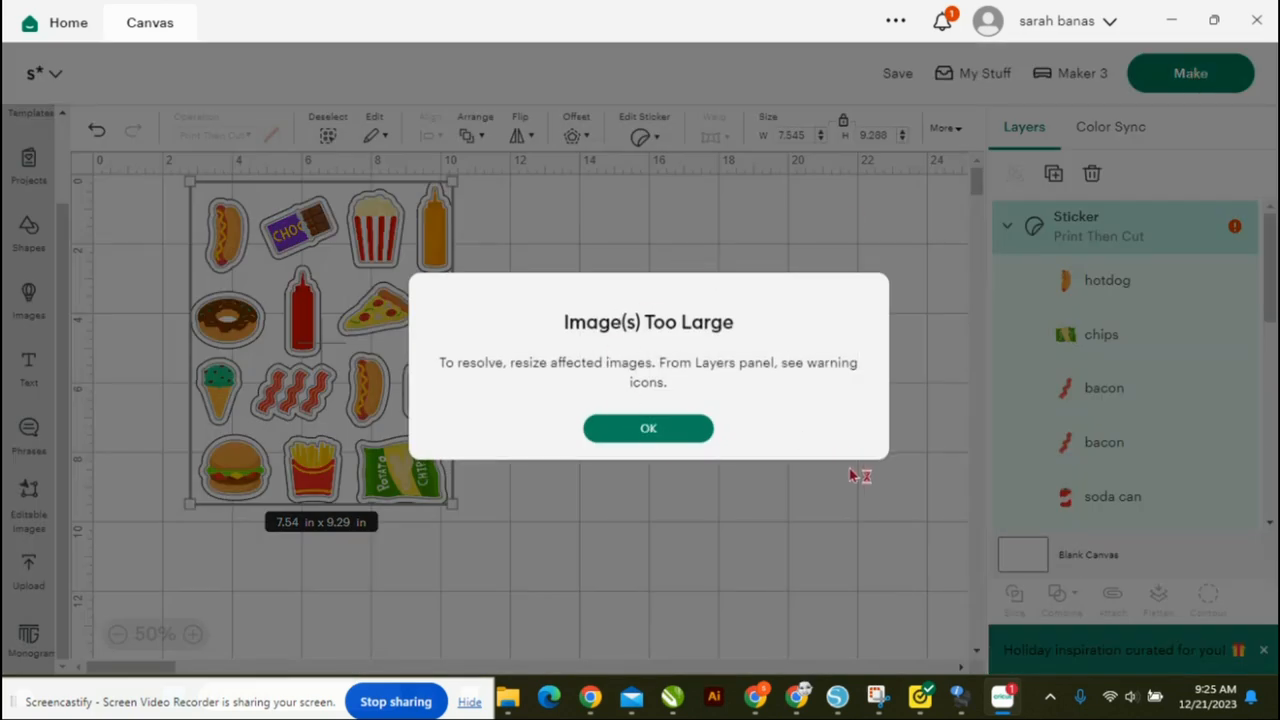
left_click(673, 432)
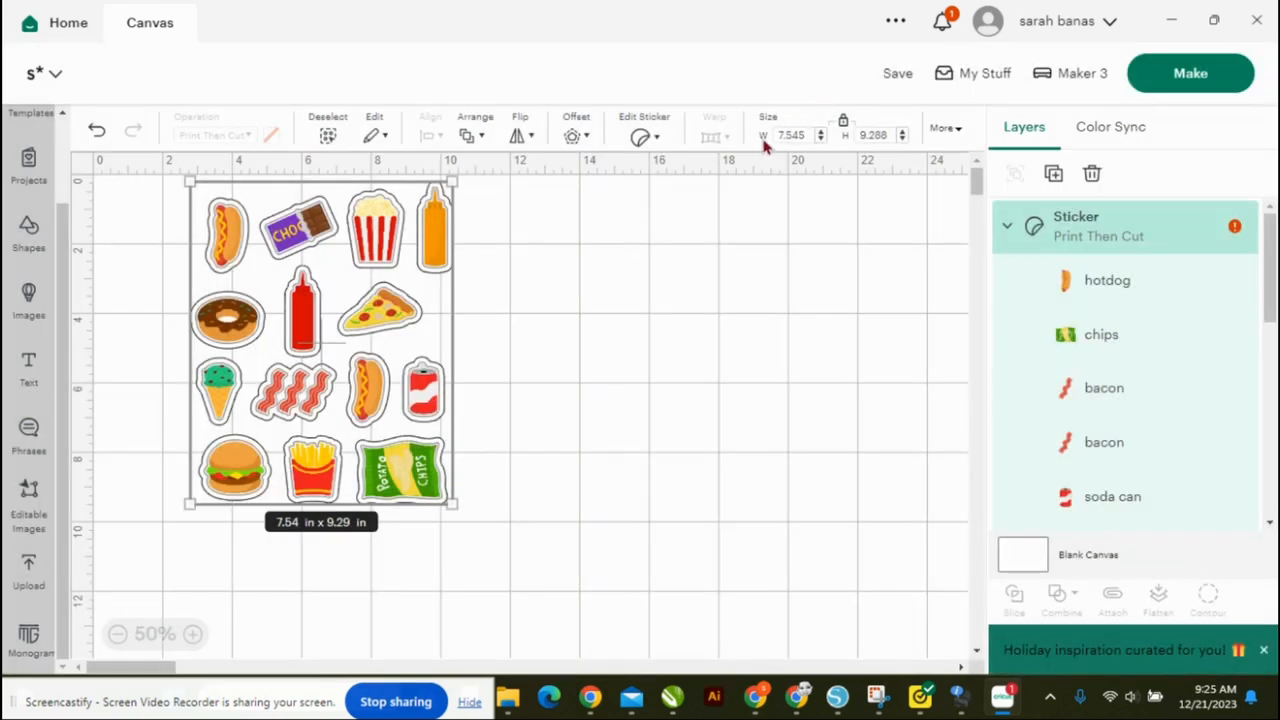
left_click(812, 134)
key("Return")
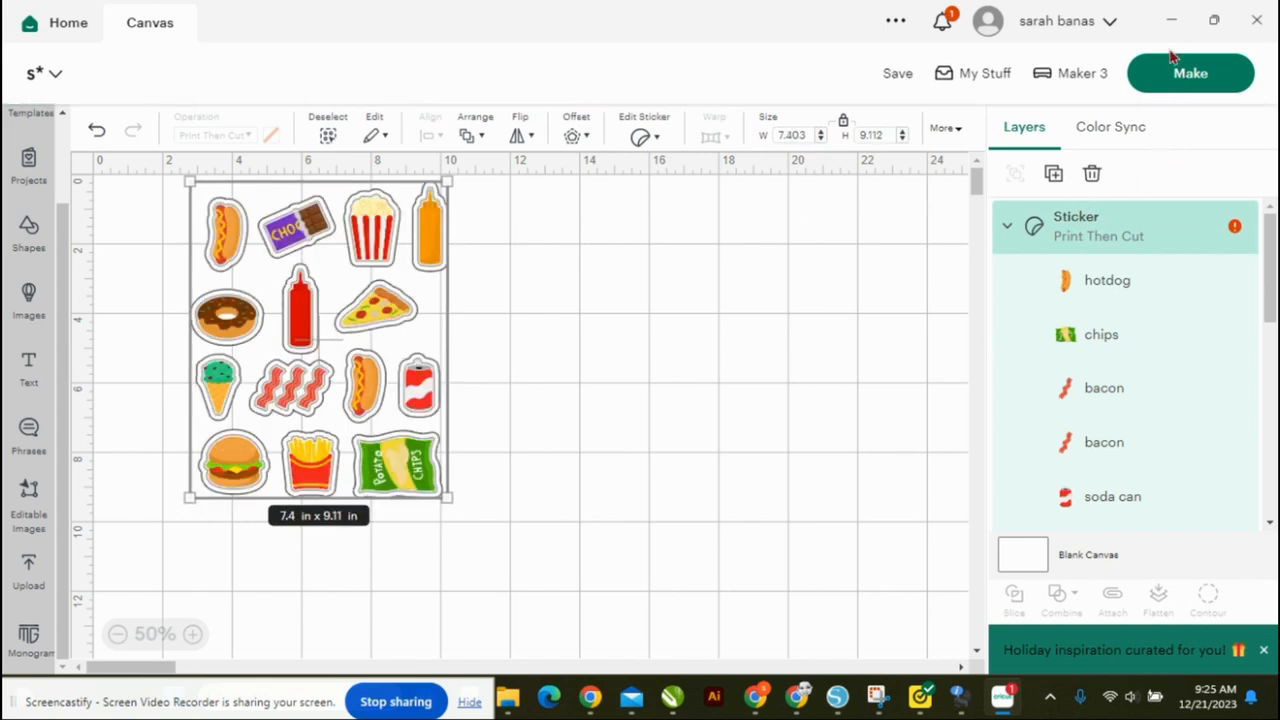
Try making the project again, and auto-resize the sticker to fit 8.5 x 11 in Letter paper.
left_click(1192, 76)
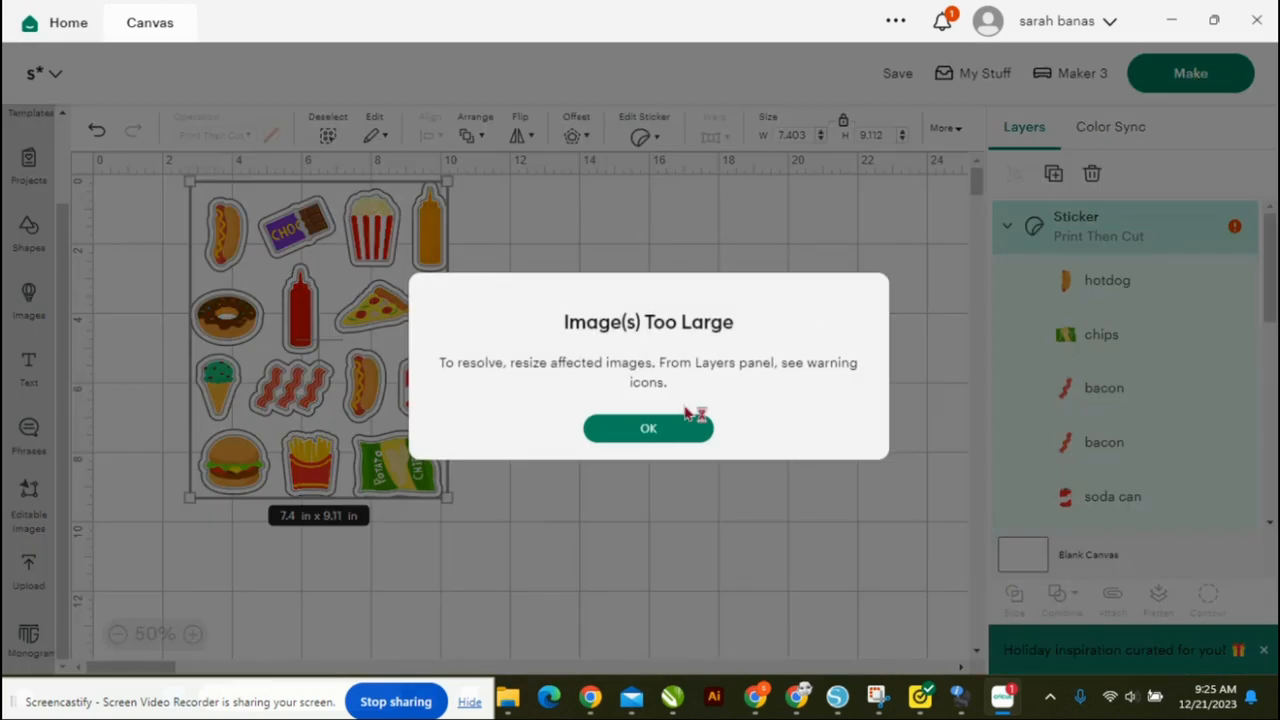
left_click(648, 436)
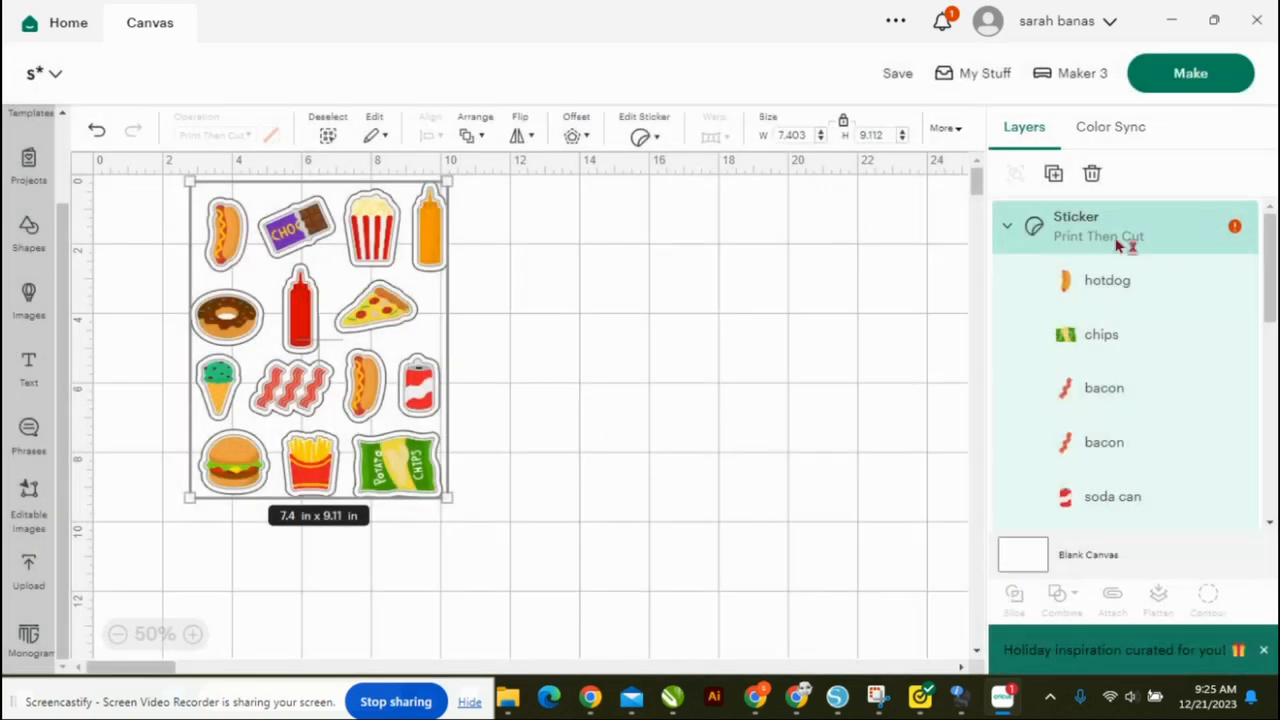
left_click(1236, 226)
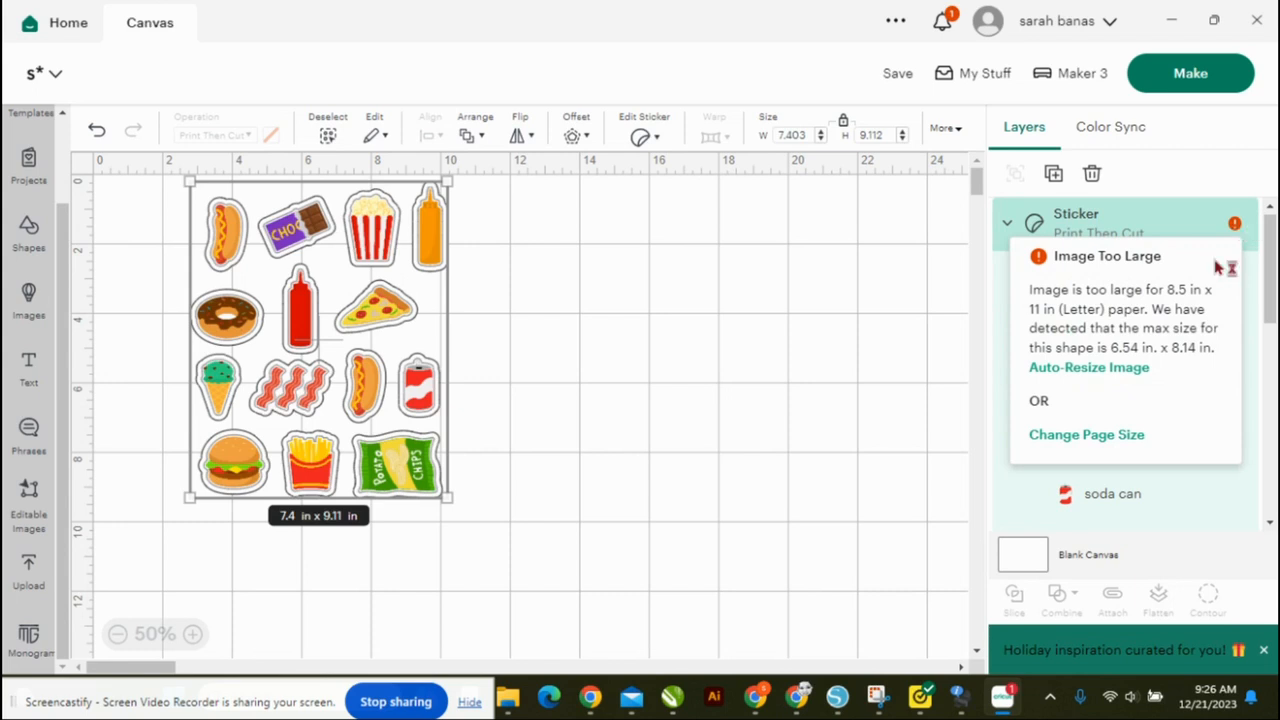
left_click(1141, 369)
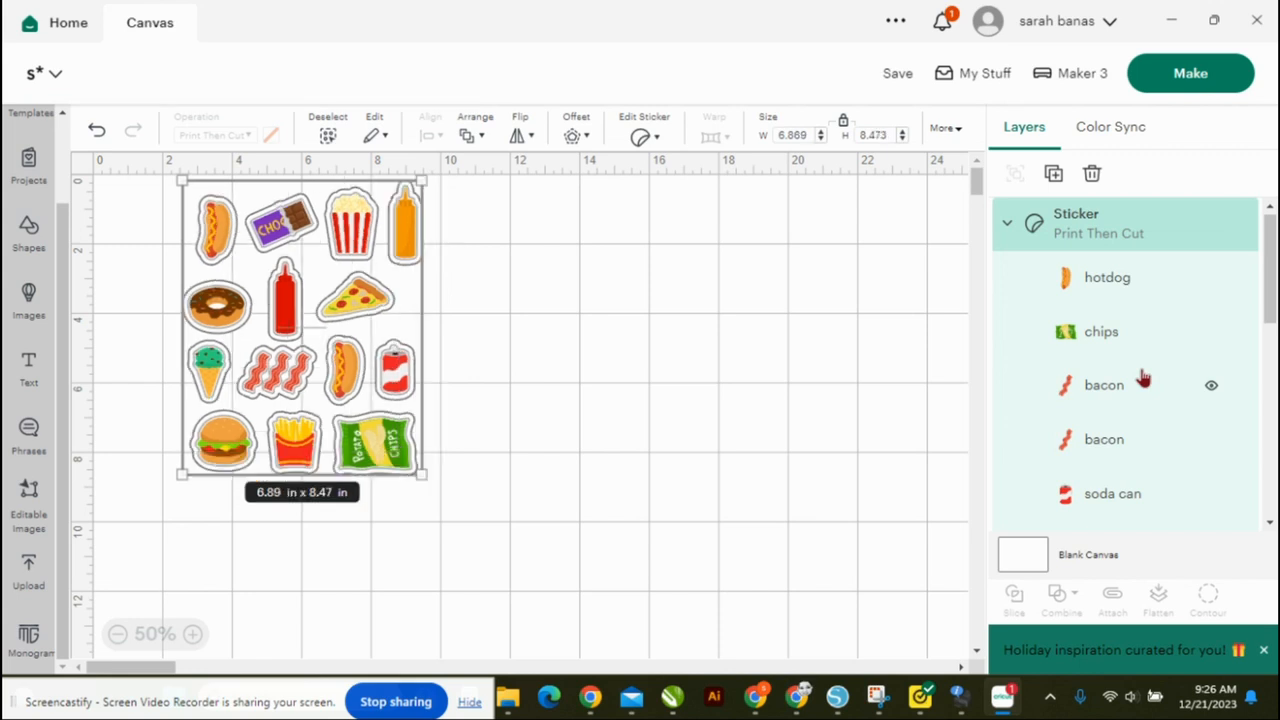
Send the resized sticker to mat preparation, dismiss the material tip, and check the layout on the mat.
left_click(1205, 76)
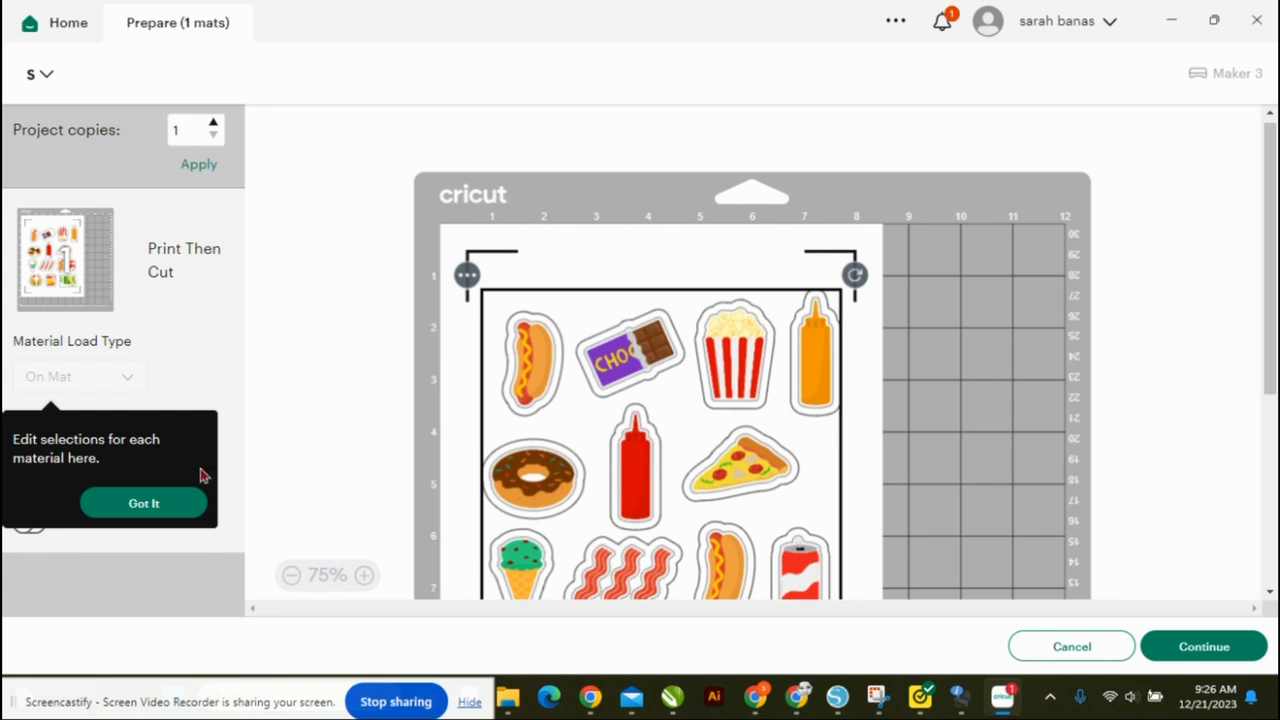
left_click(145, 504)
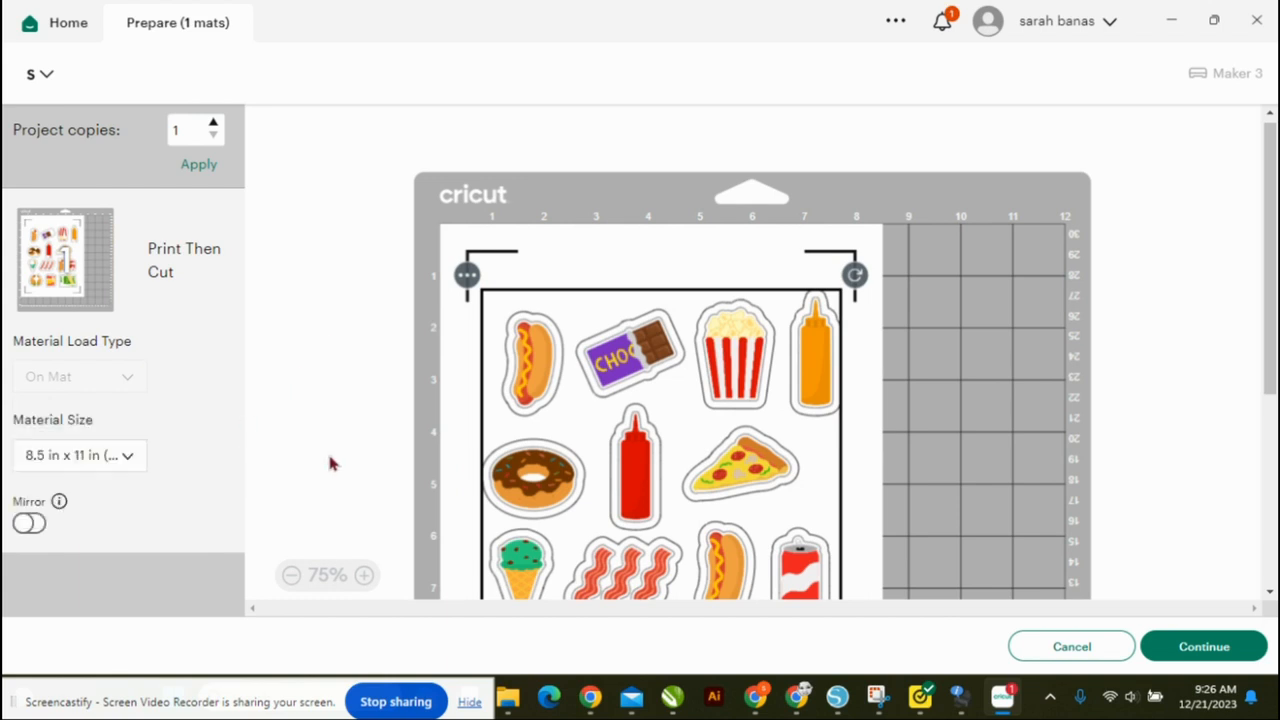
scroll(908, 408, "down", 3)
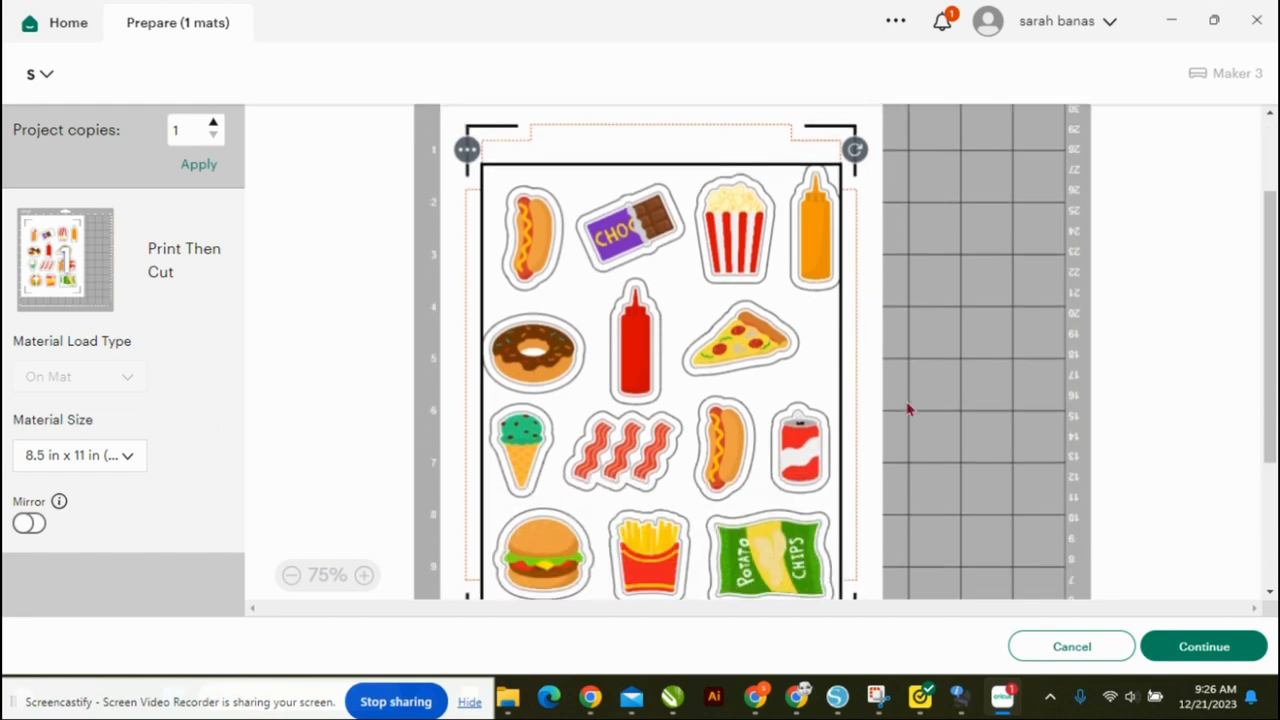
Continue to the make stage and send the sticker sheet to print with Use System Dialog turned on.
left_click(1188, 650)
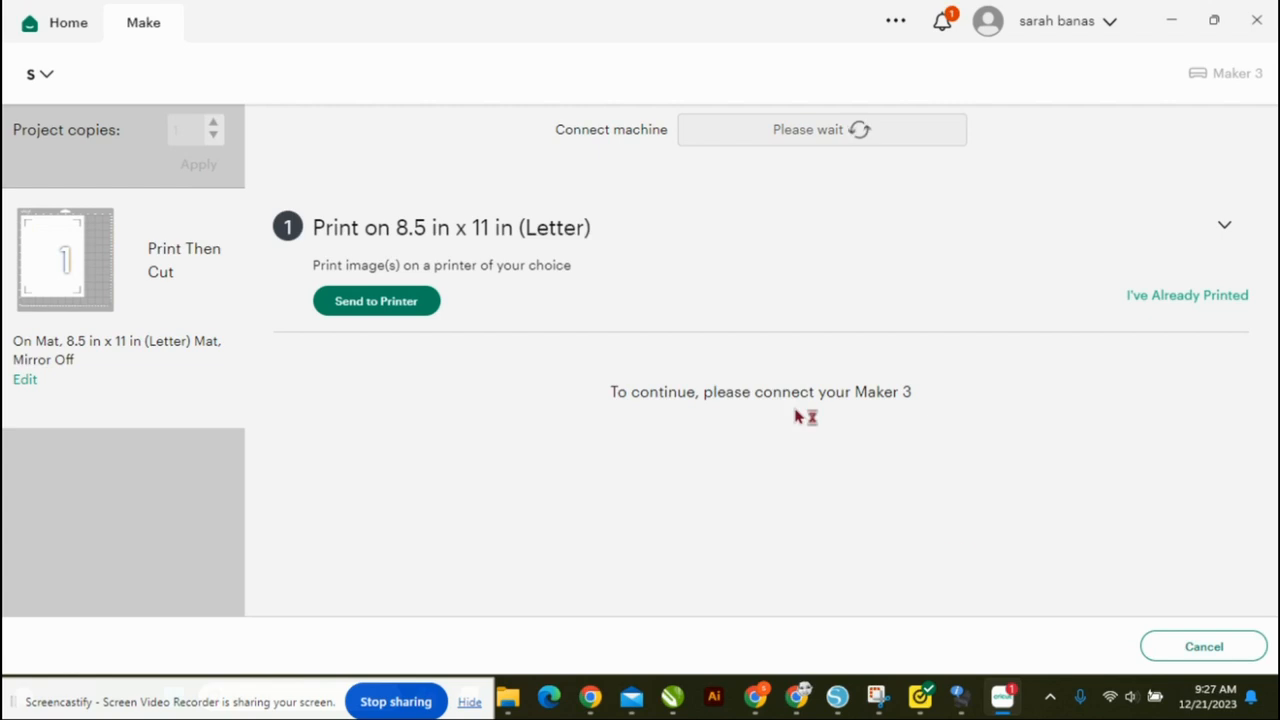
left_click(409, 311)
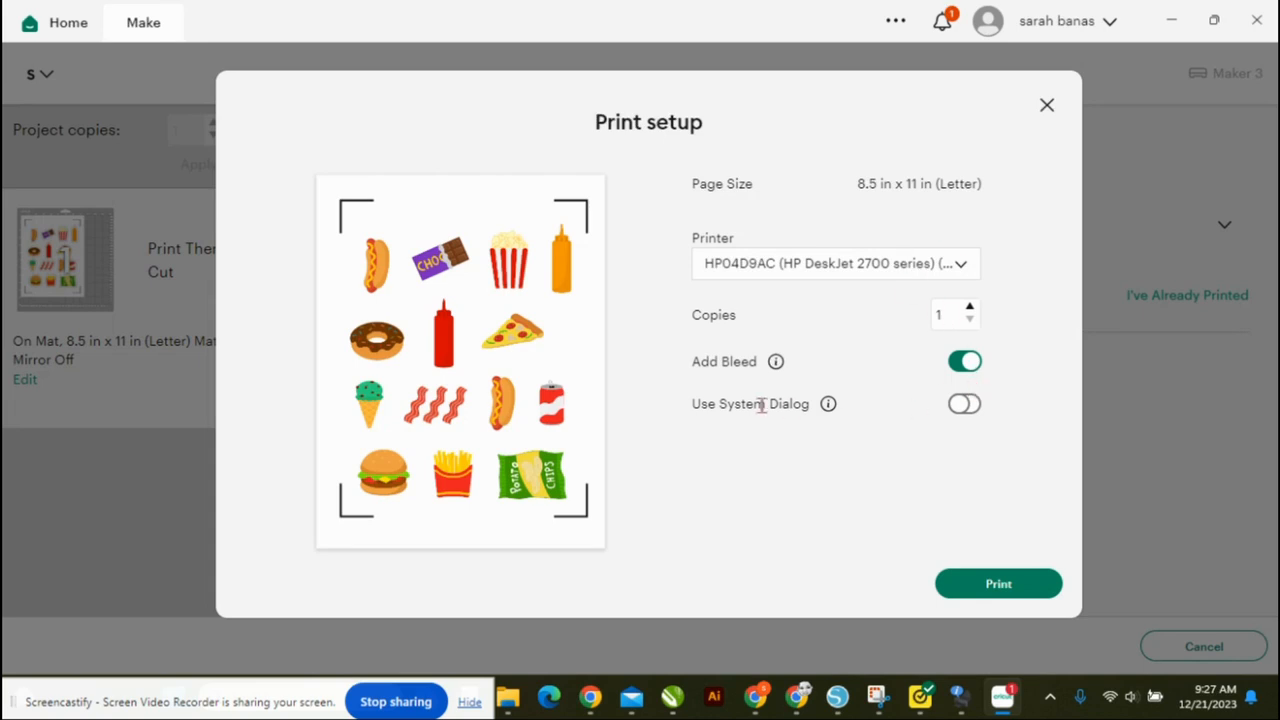
left_click(966, 405)
left_click(996, 586)
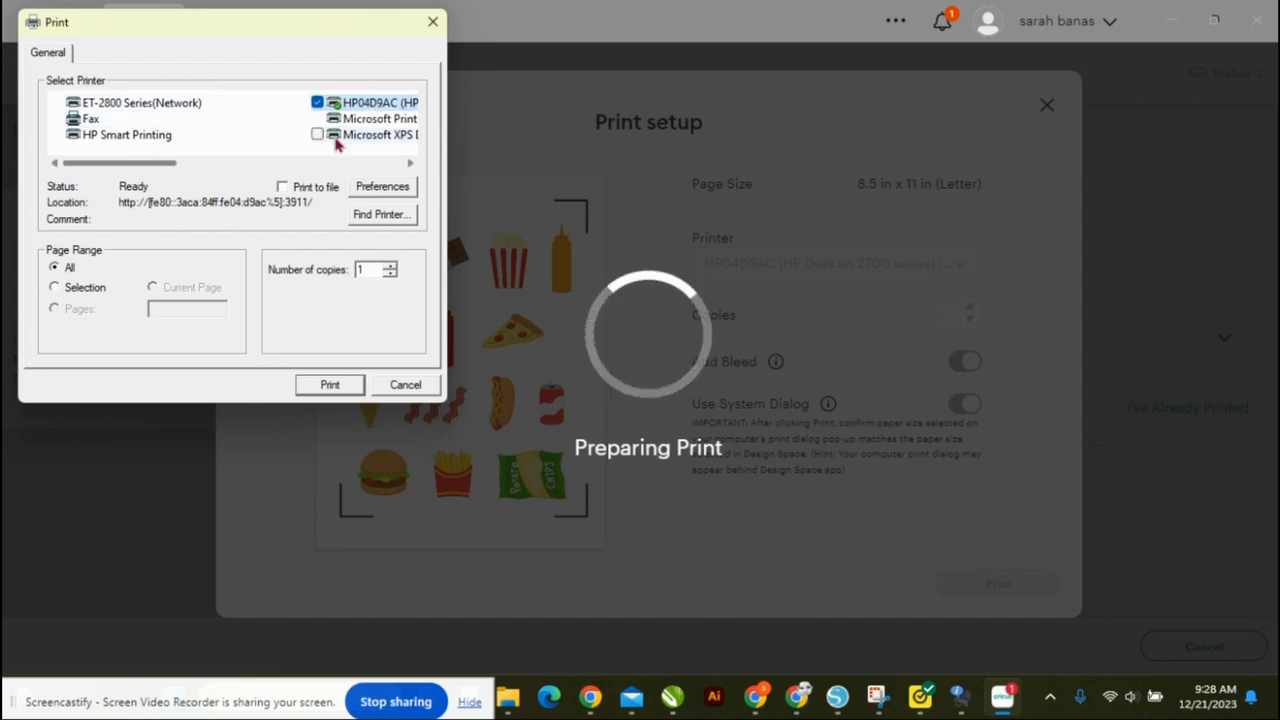
In the HP DeskJet 2700 series printer's preferences, set the paper type to Other Photo Inkjet Papers and the print quality to Best.
left_click(200, 162)
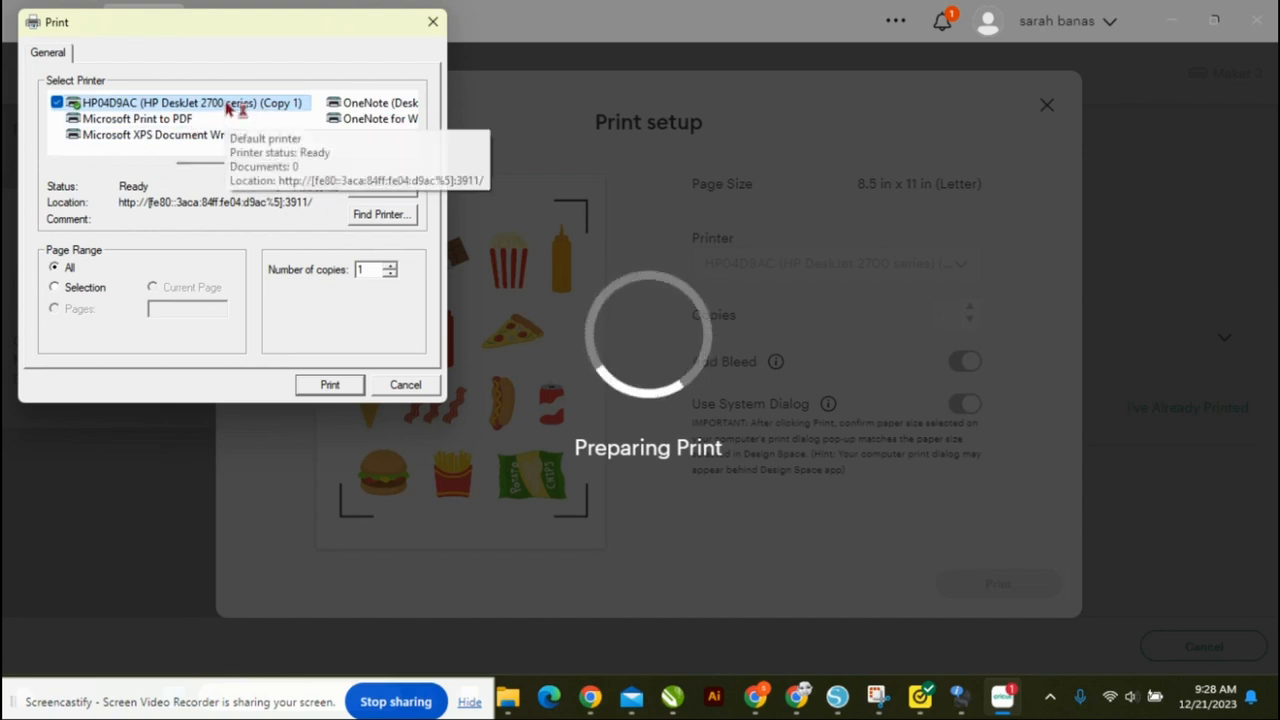
left_click(375, 195)
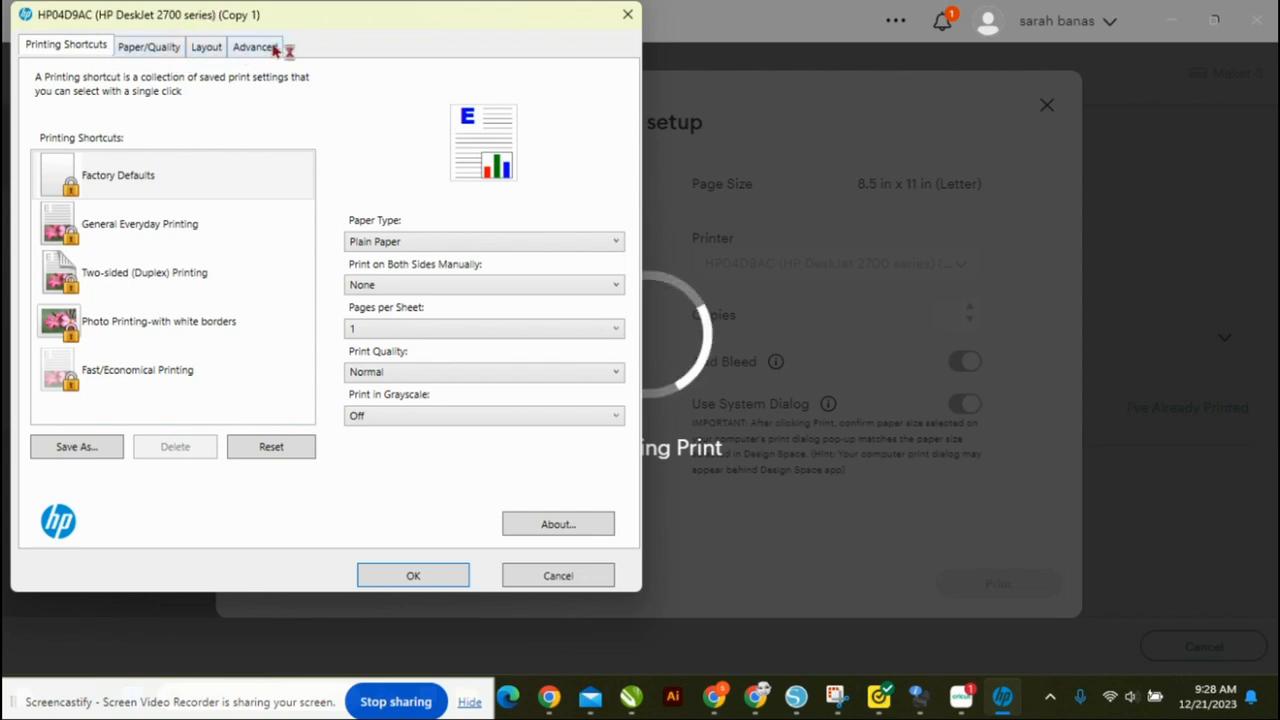
left_click(405, 243)
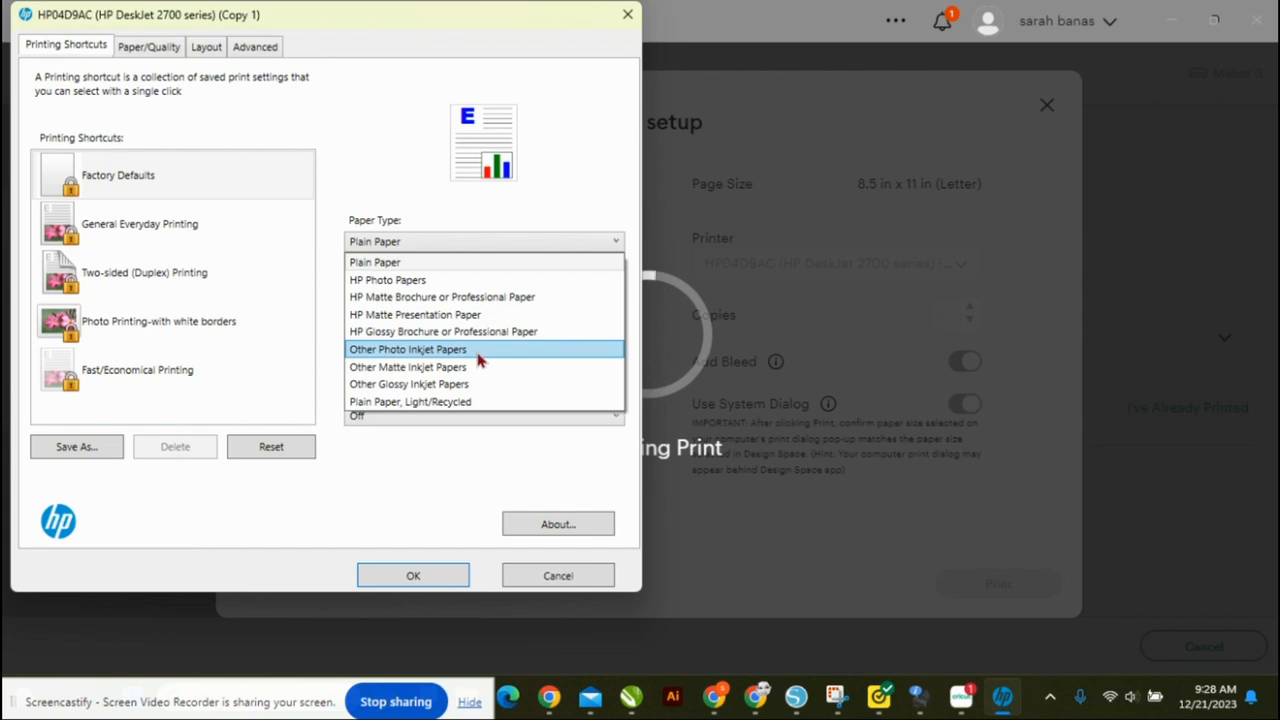
left_click(478, 350)
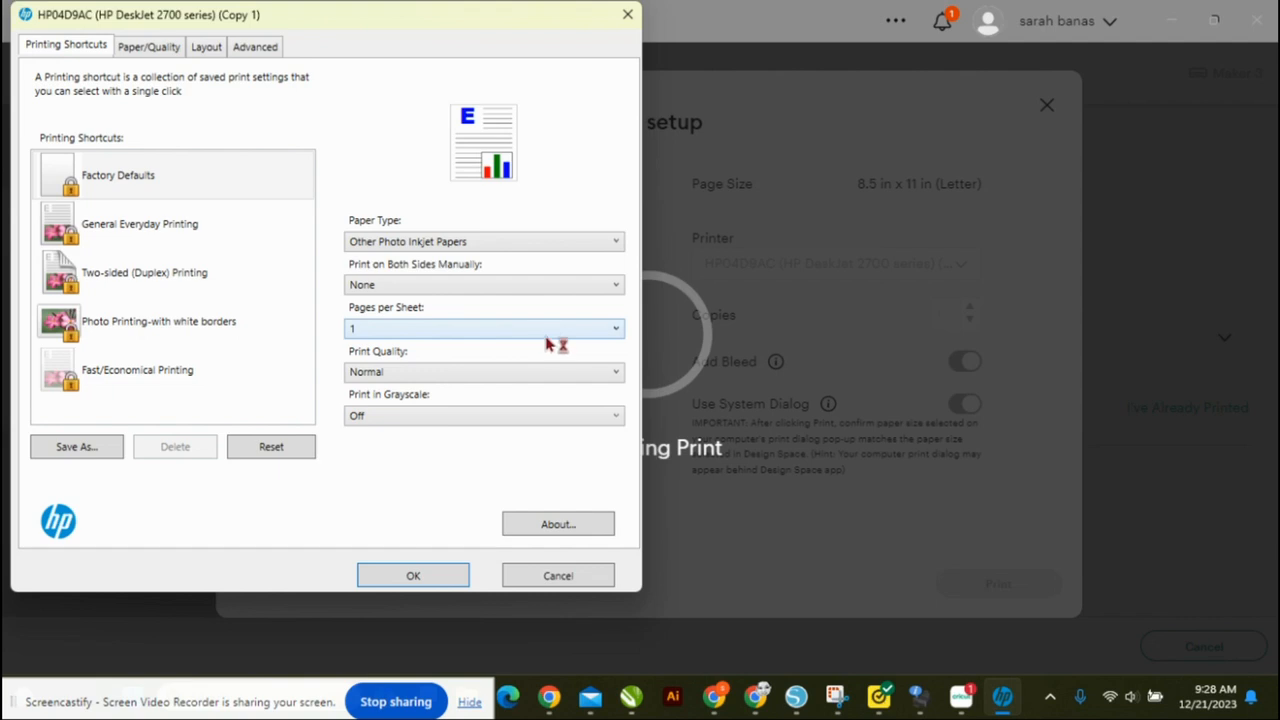
left_click(506, 373)
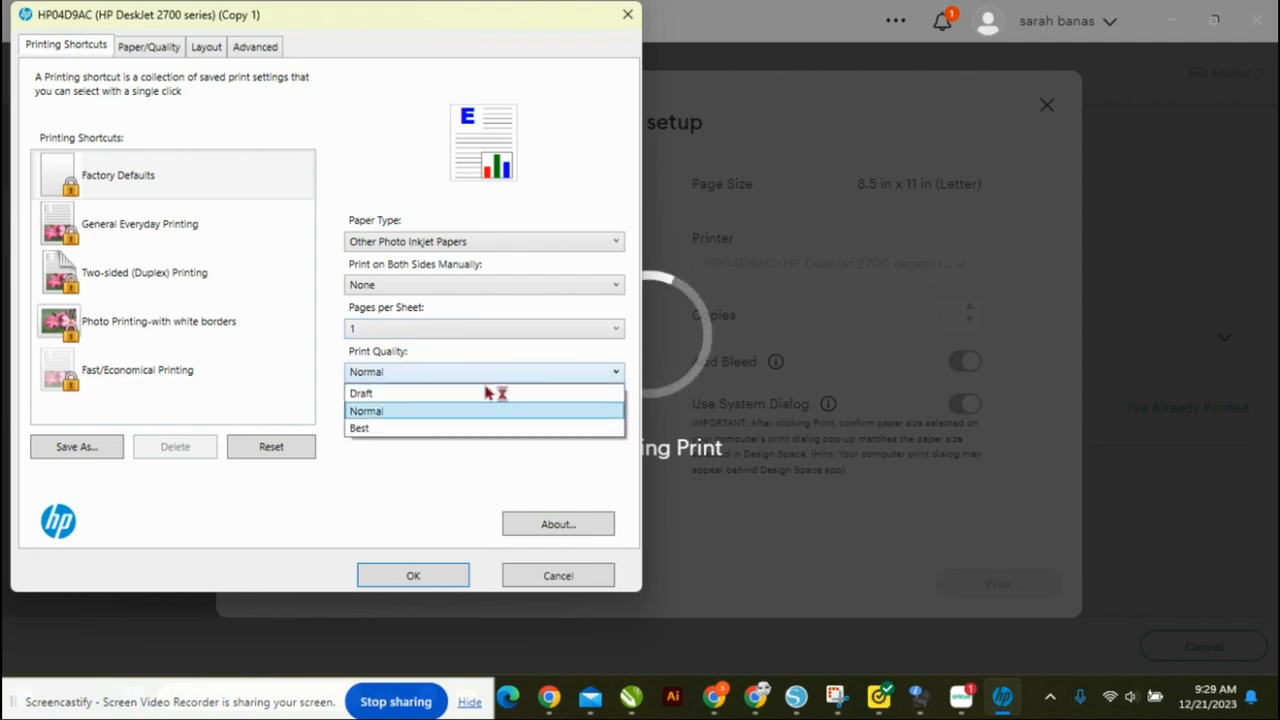
left_click(450, 428)
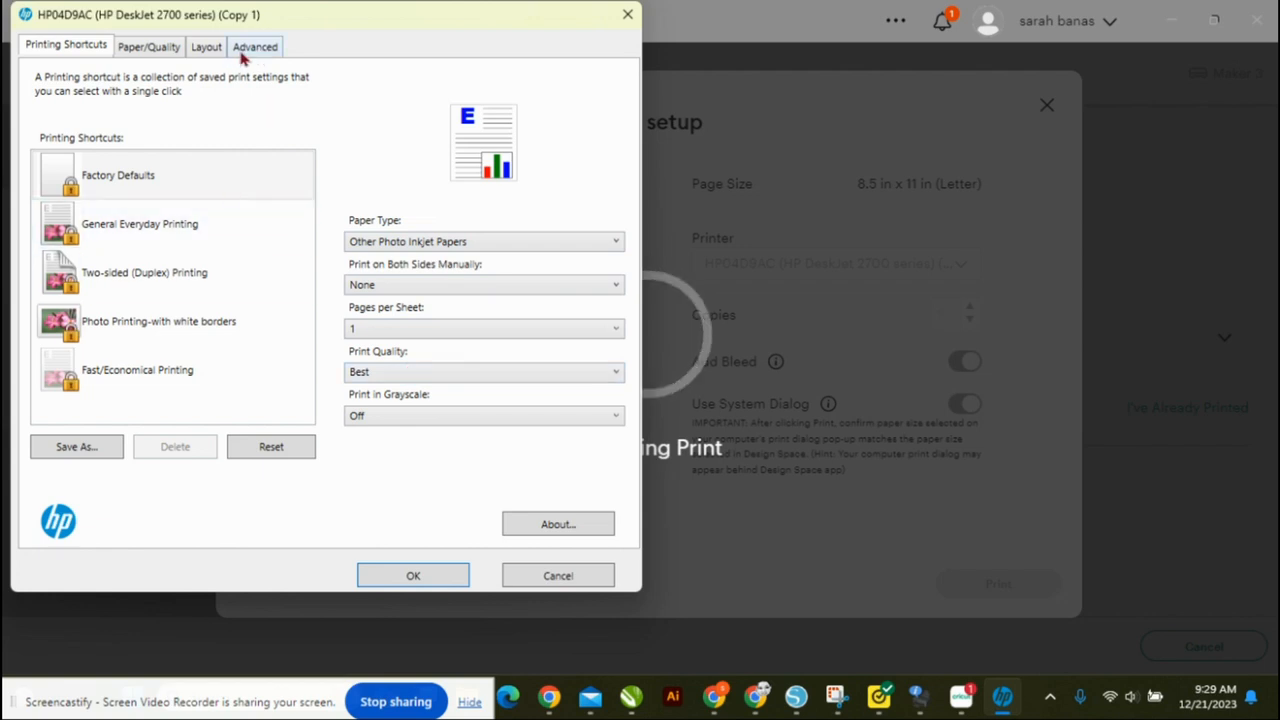
Check the Letter paper options, make sure Print in Max DPI is on, and accept the printer preferences.
left_click(150, 50)
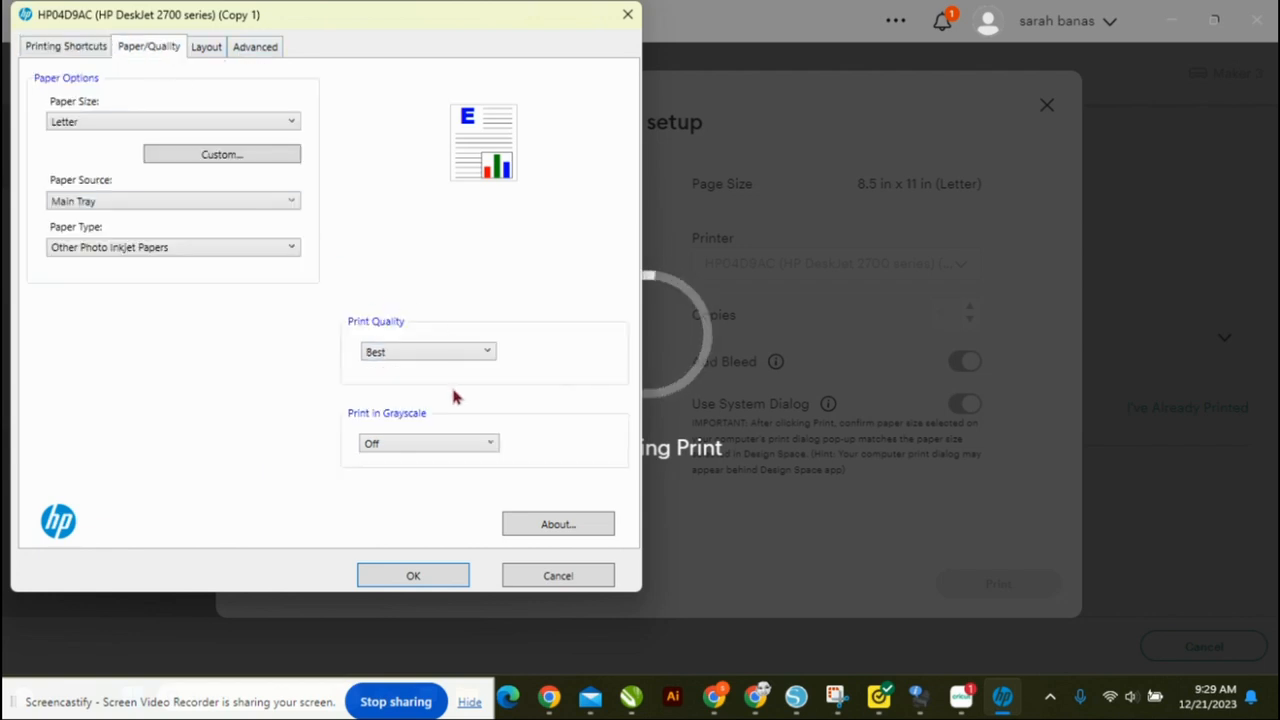
left_click(262, 47)
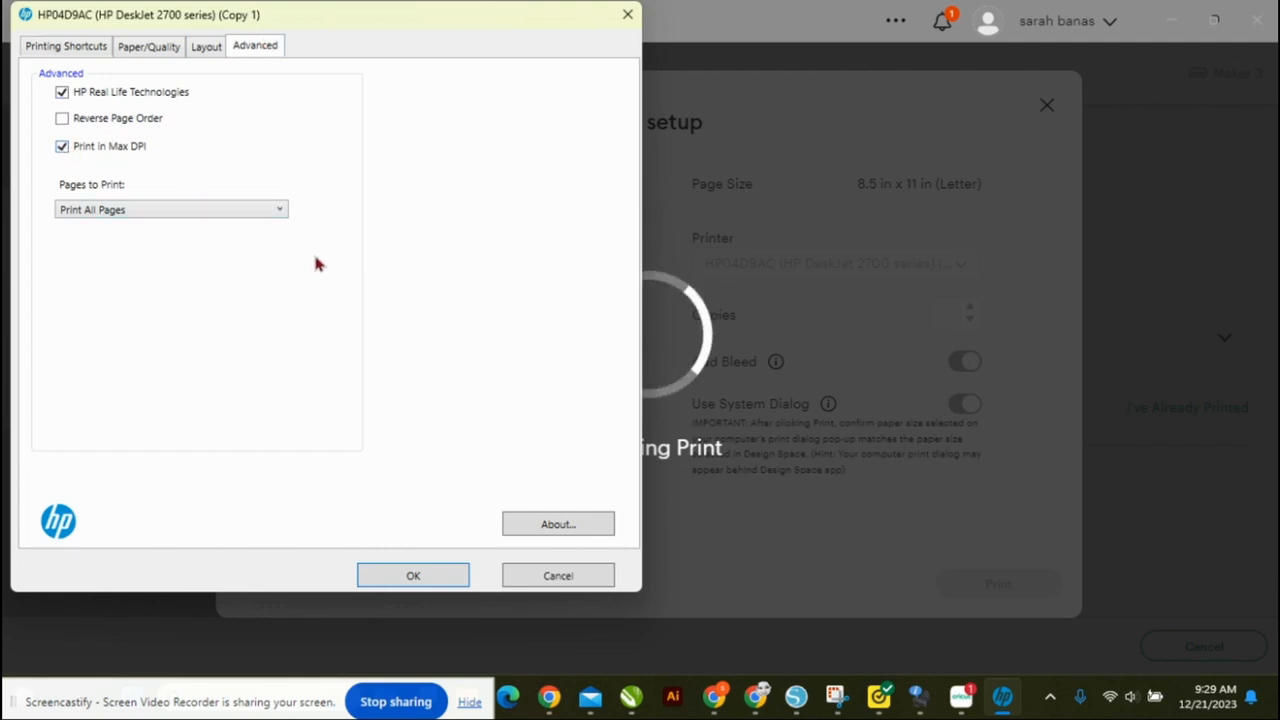
left_click(421, 579)
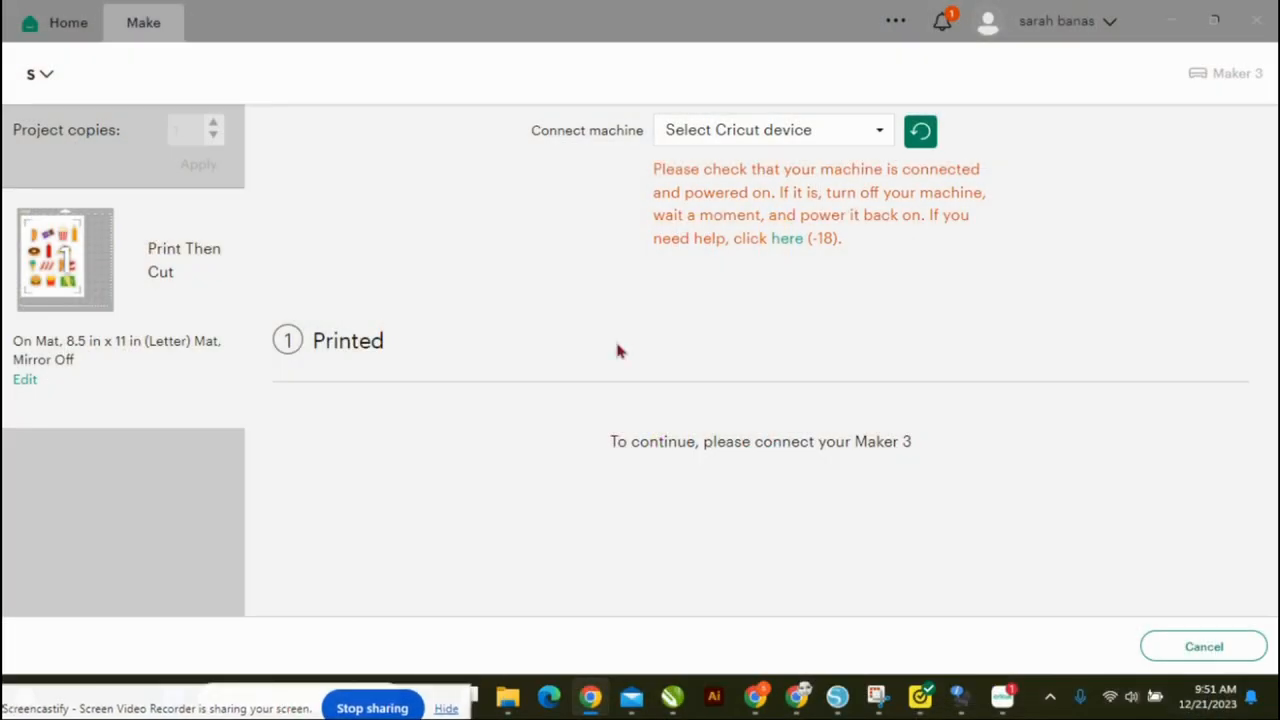
Connect the Maker 3 cutting machine over Bluetooth.
left_click(879, 136)
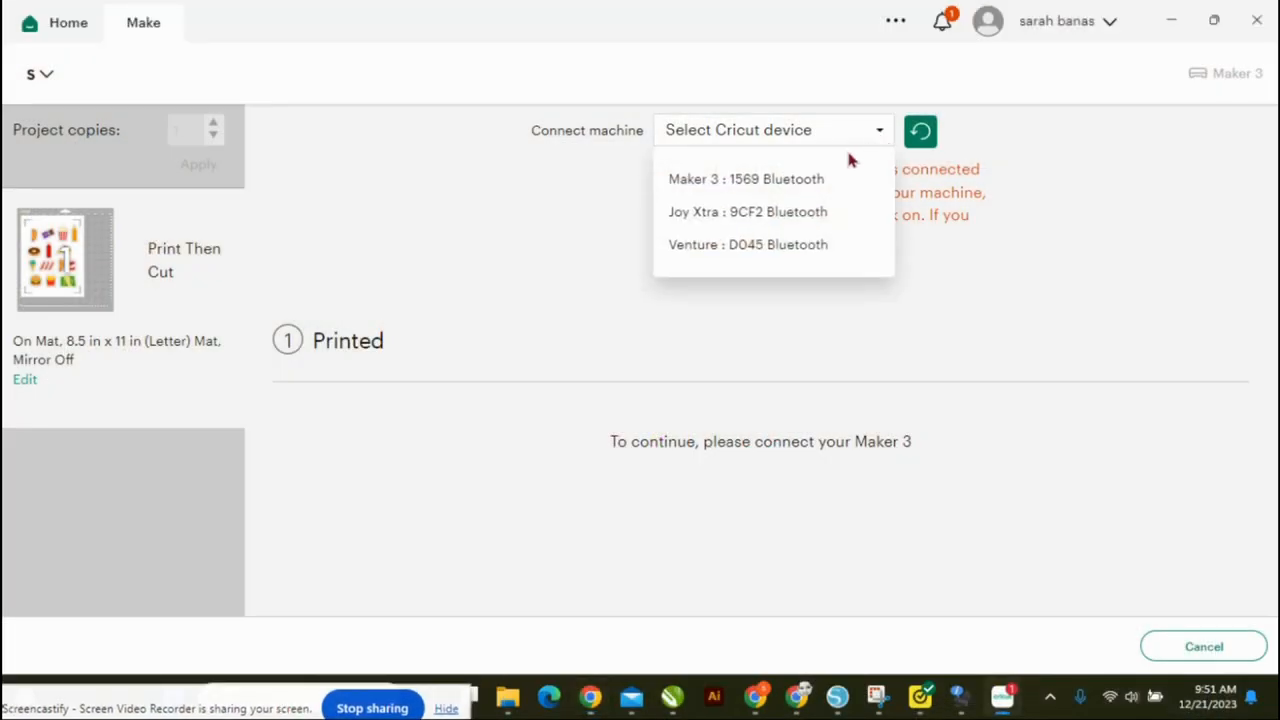
left_click(800, 182)
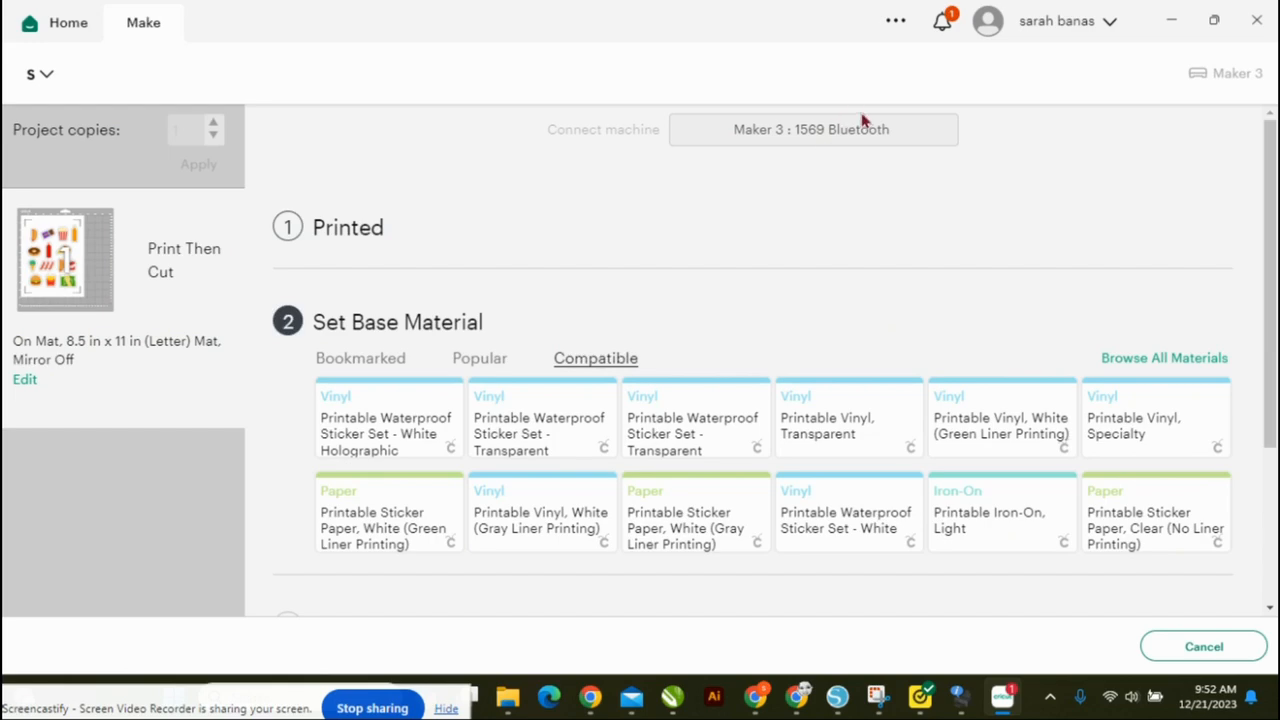
Search all compatible materials for "sticker" and set the base material to Printable Sticker Paper, Clear (No Liner Printing).
left_click(1143, 362)
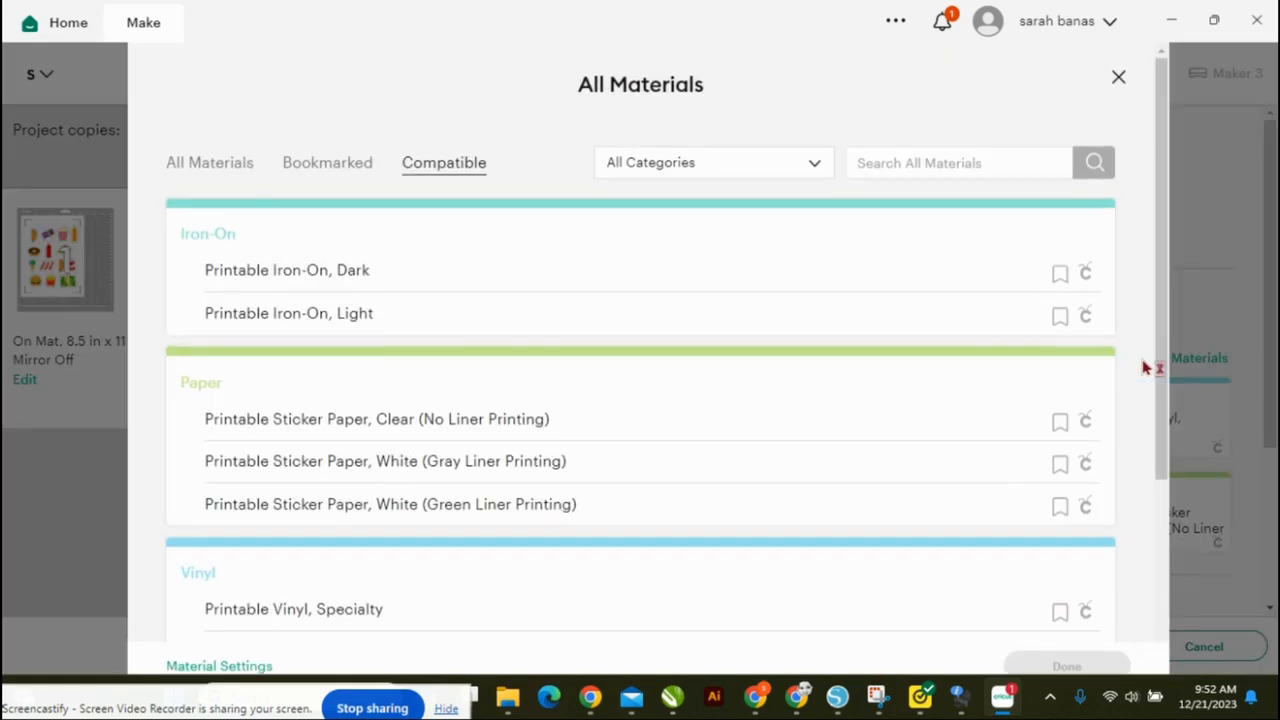
left_click(988, 160)
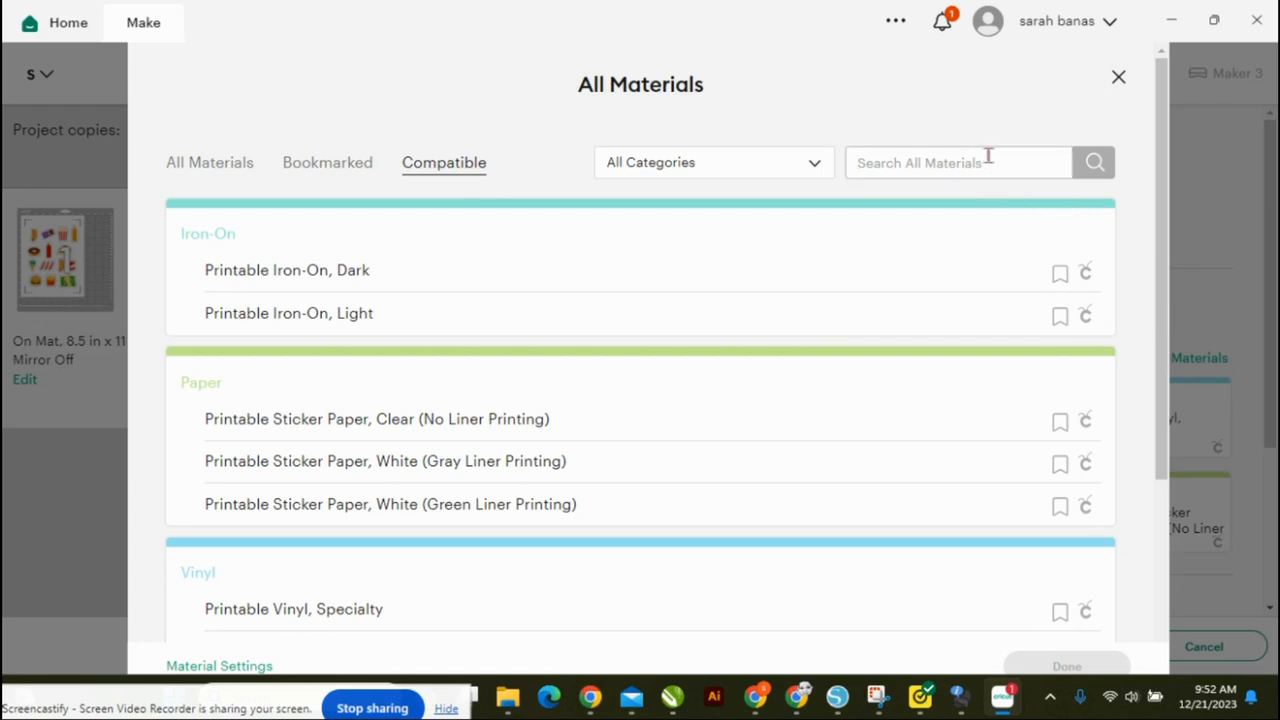
type("s")
key("BackSpace")
type("sy")
key("BackSpace")
type("ti")
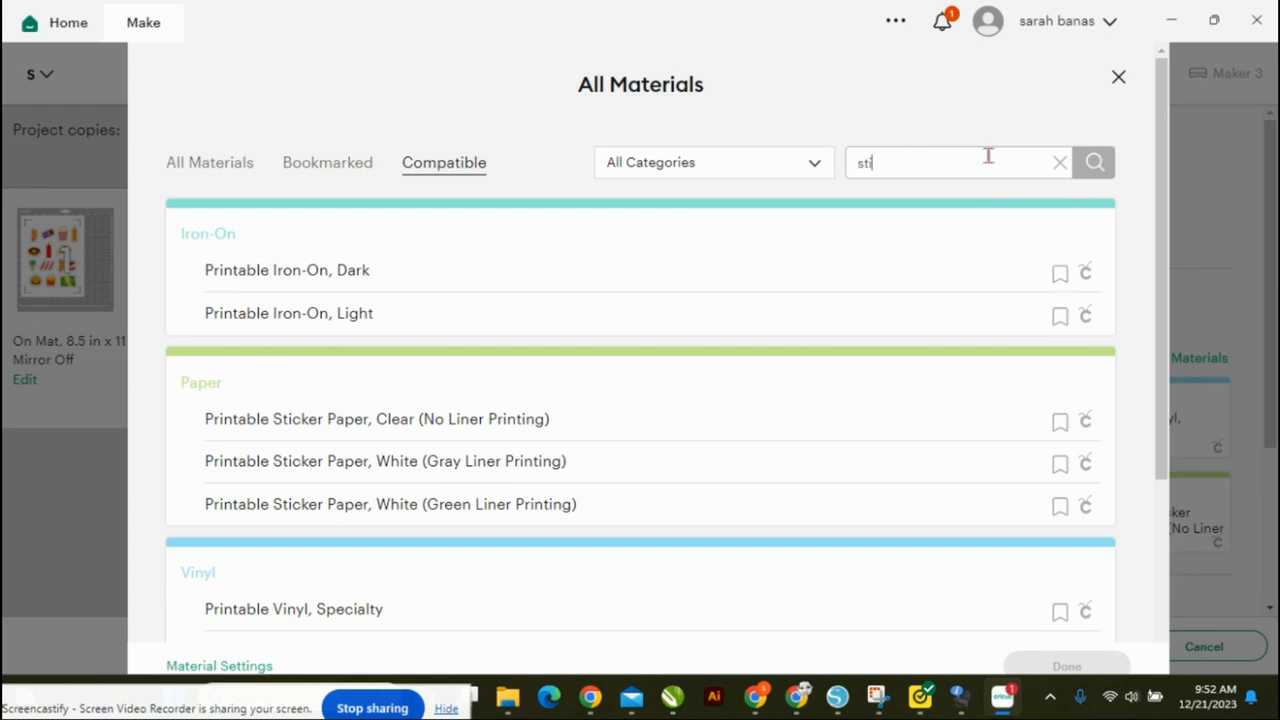
type("cker")
key("Return")
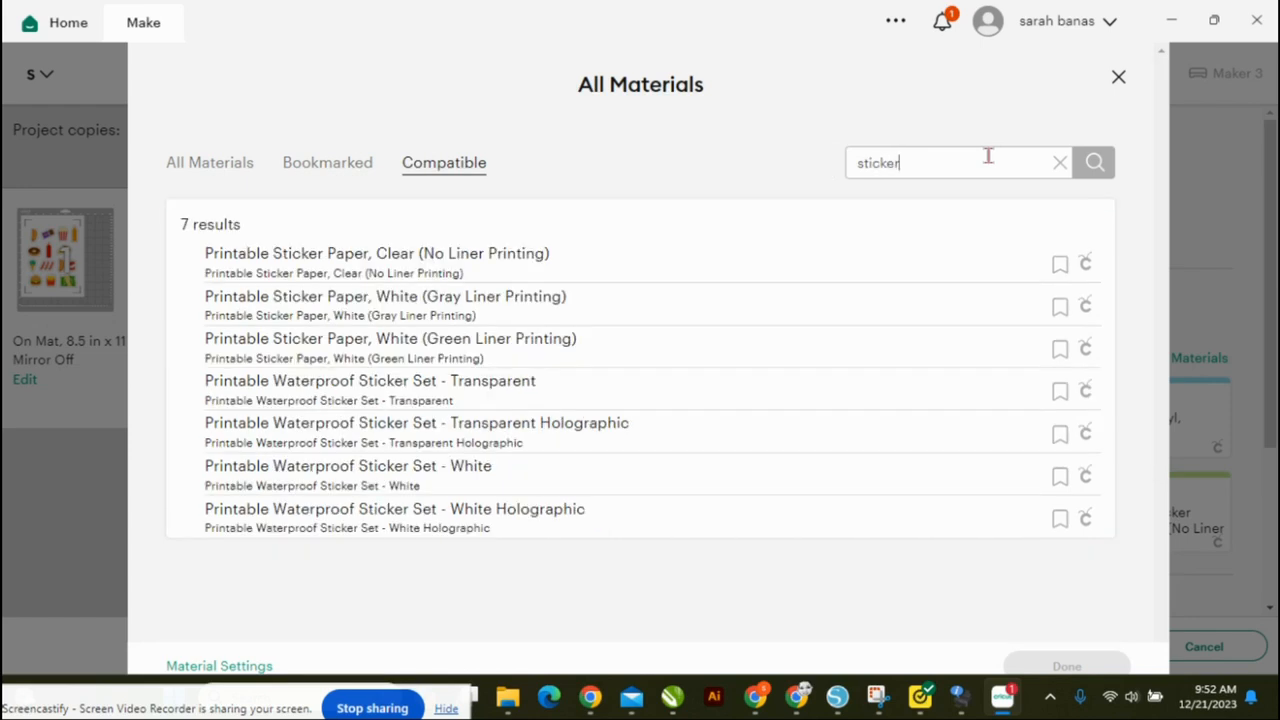
left_click(500, 258)
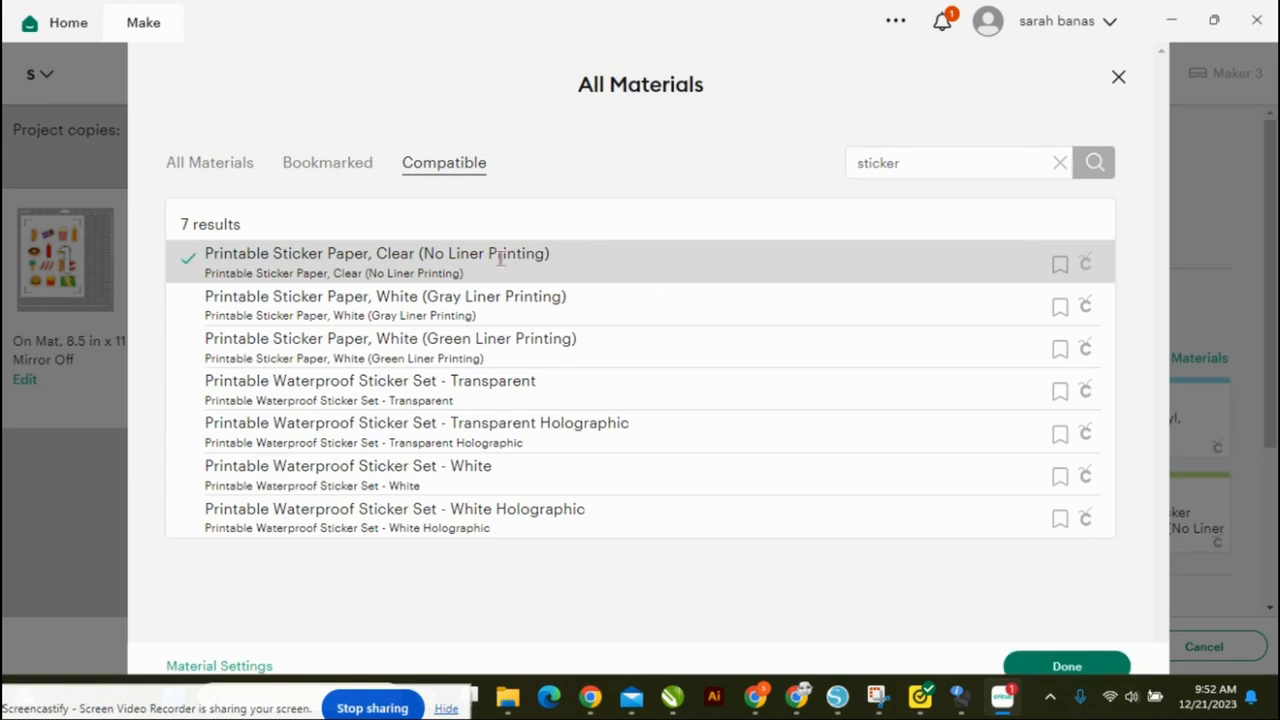
left_click(1063, 666)
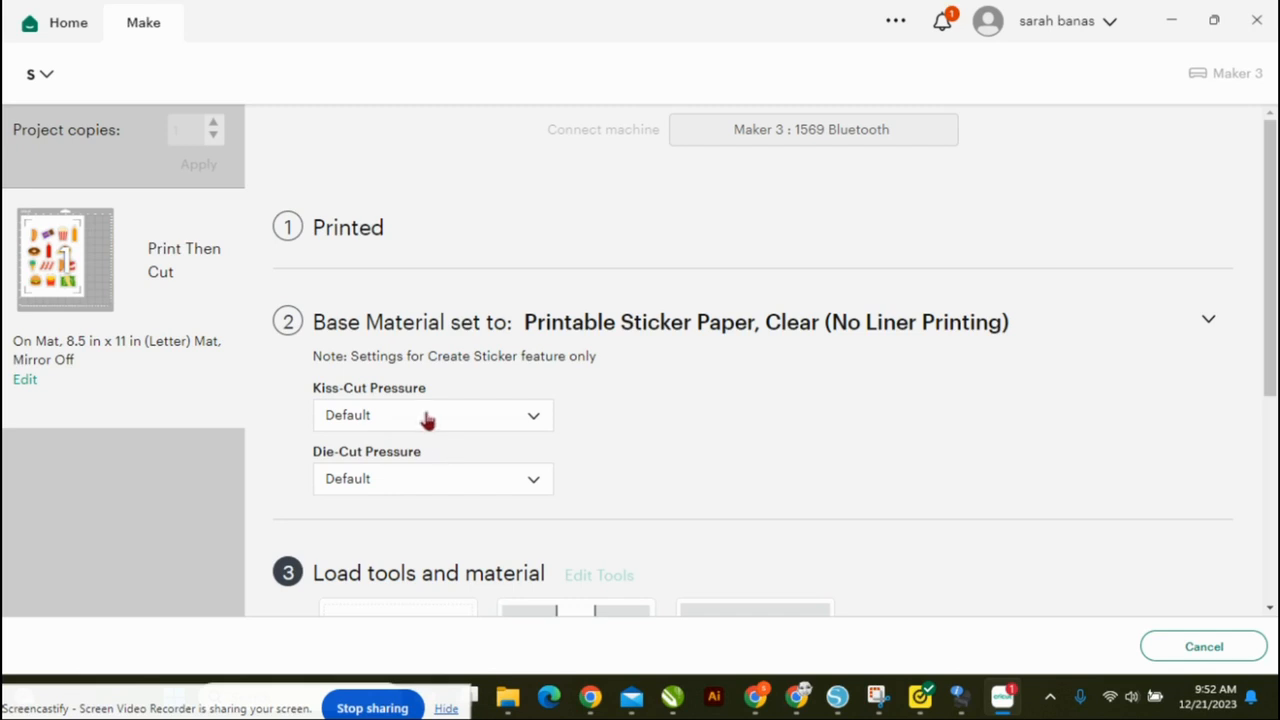
Set the Die-Cut Pressure to More and review the instructions for loading tools and material.
left_click(421, 482)
left_click(405, 517)
scroll(704, 450, "down", 2)
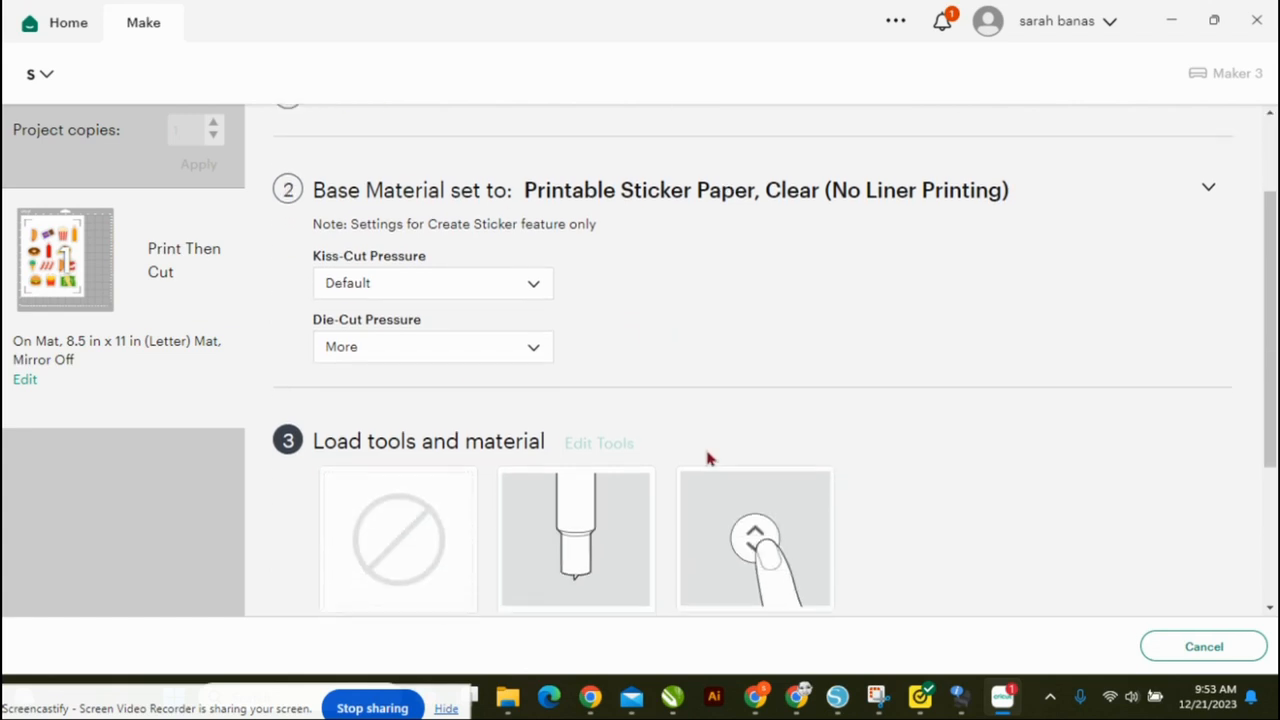
scroll(704, 450, "down", 3)
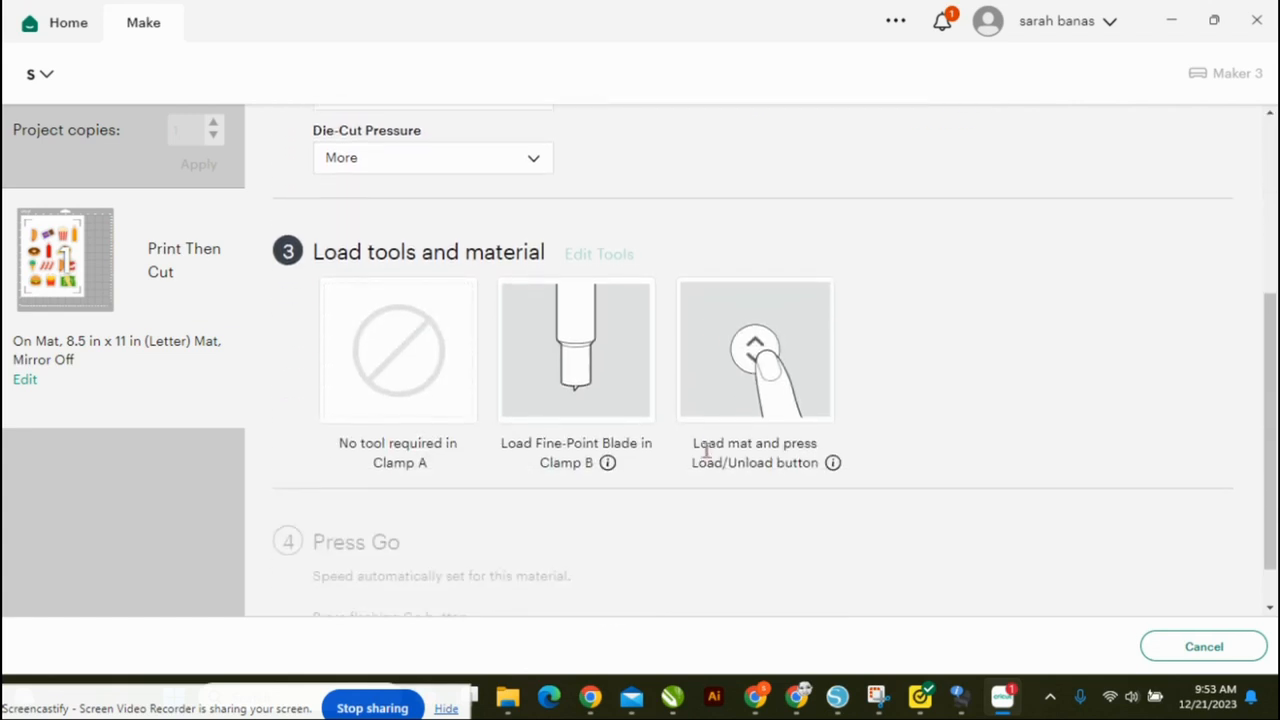